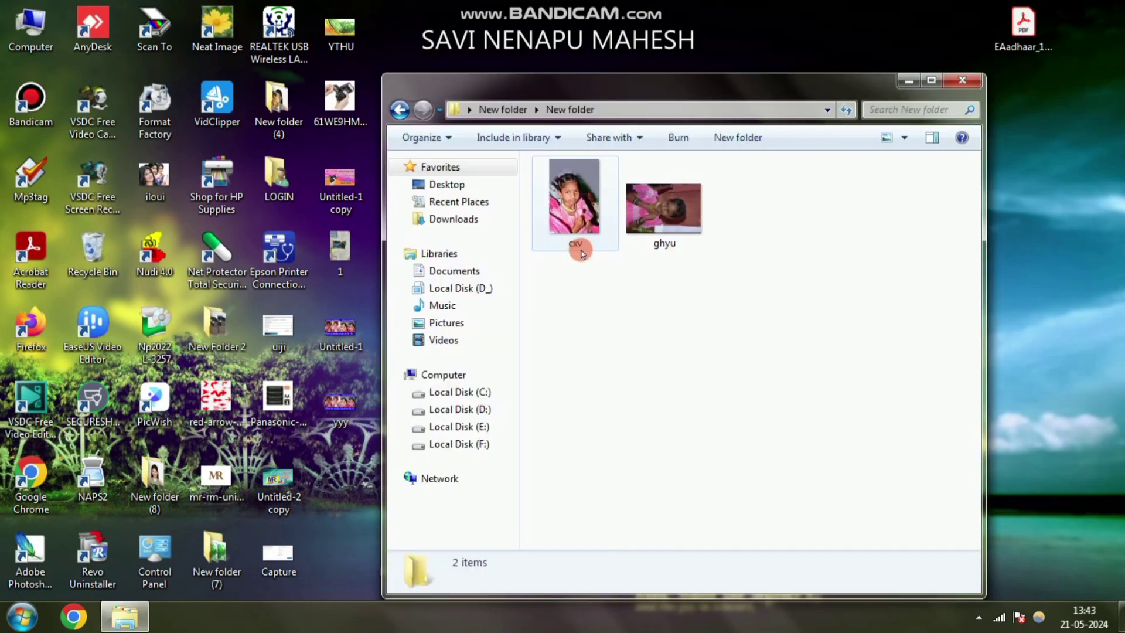
Step: Open the cxv portrait photo in the Pictus image viewer
double_click(582, 218)
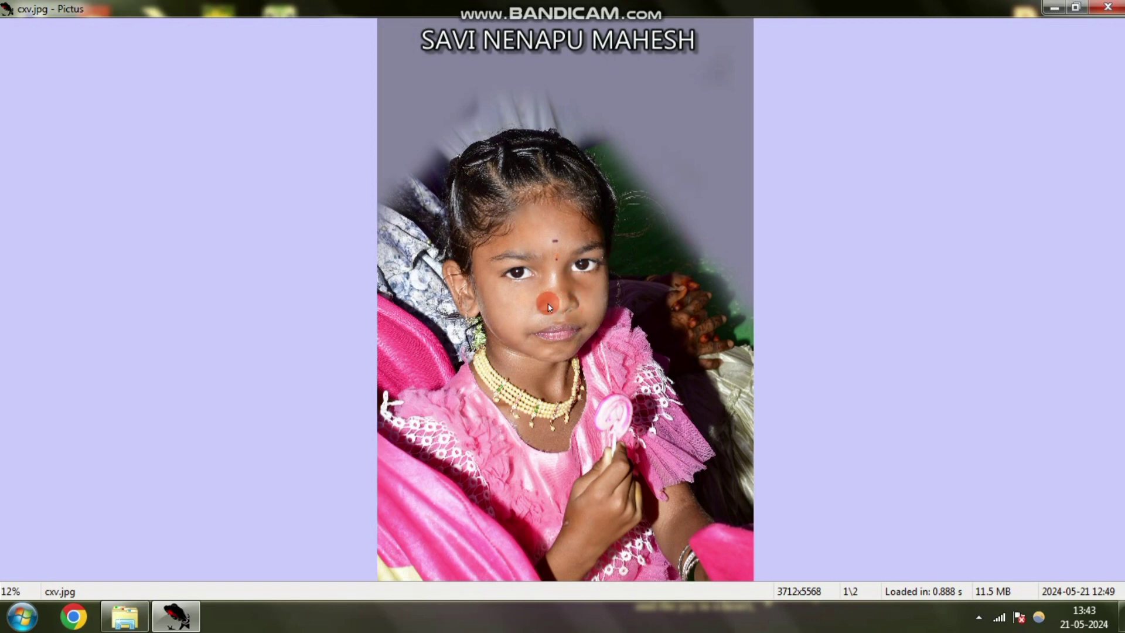
Step: Flip between cxv.jpg and ghyu.JPG in Pictus, then close the viewer
scroll(531, 317, "down", 1)
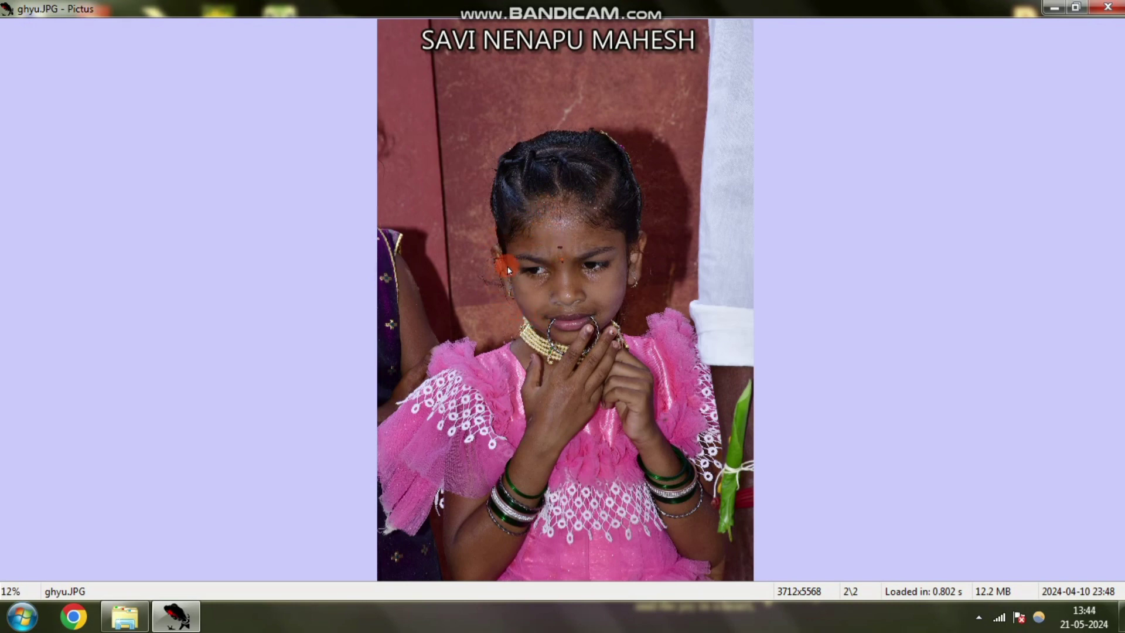
scroll(507, 270, "up", 1)
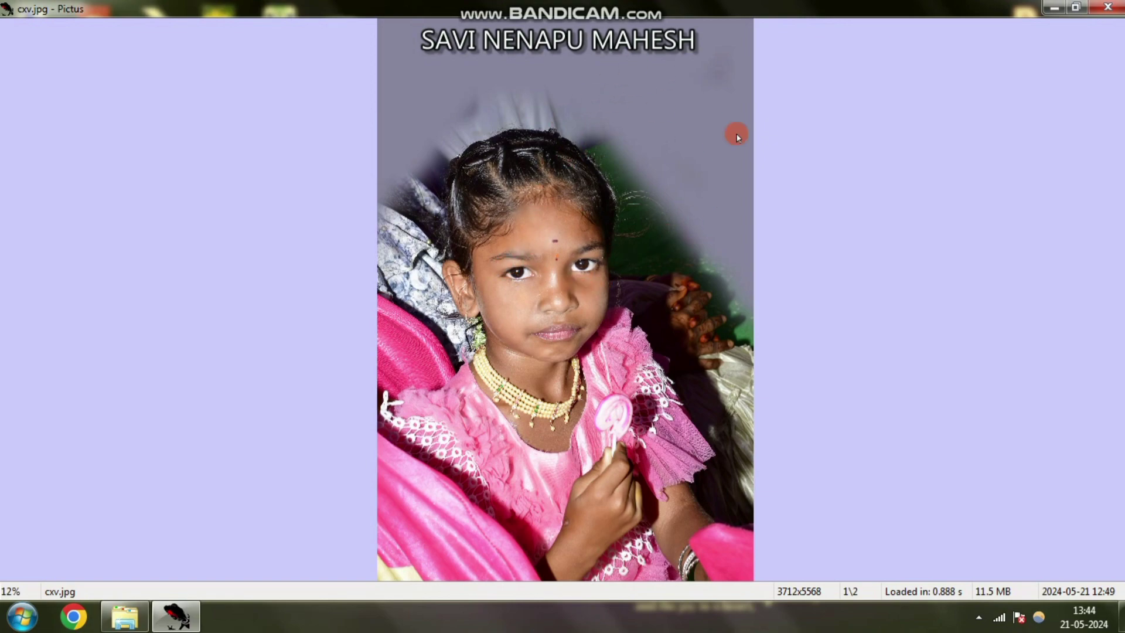
left_click(1108, 7)
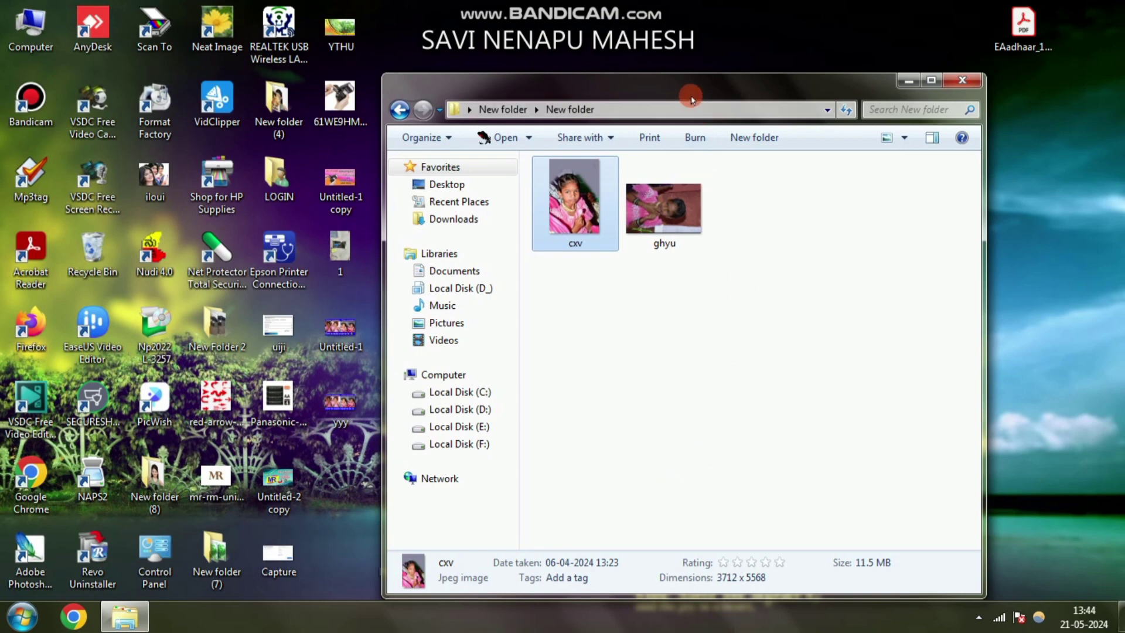
Step: Drag the ghyu photo from the Explorer folder onto Photoshop to open it
mouse_move(693, 91)
left_mouse_down()
mouse_move(766, 32)
mouse_move(776, 49)
mouse_move(756, 24)
mouse_move(755, 88)
mouse_move(773, 94)
mouse_move(800, 63)
left_mouse_up()
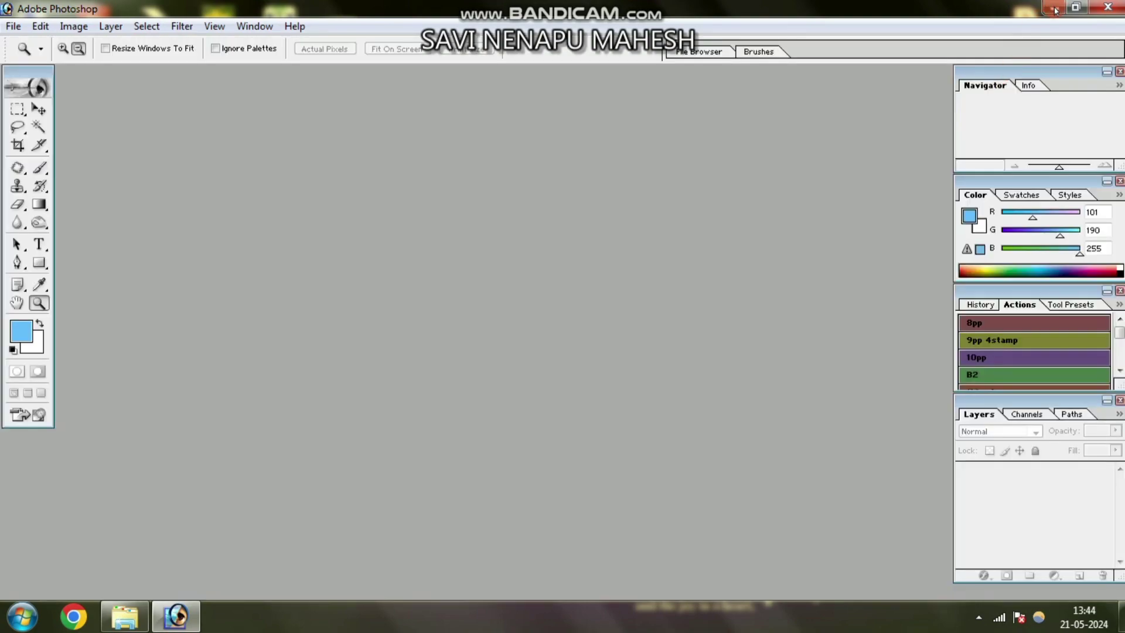
left_click(1054, 7)
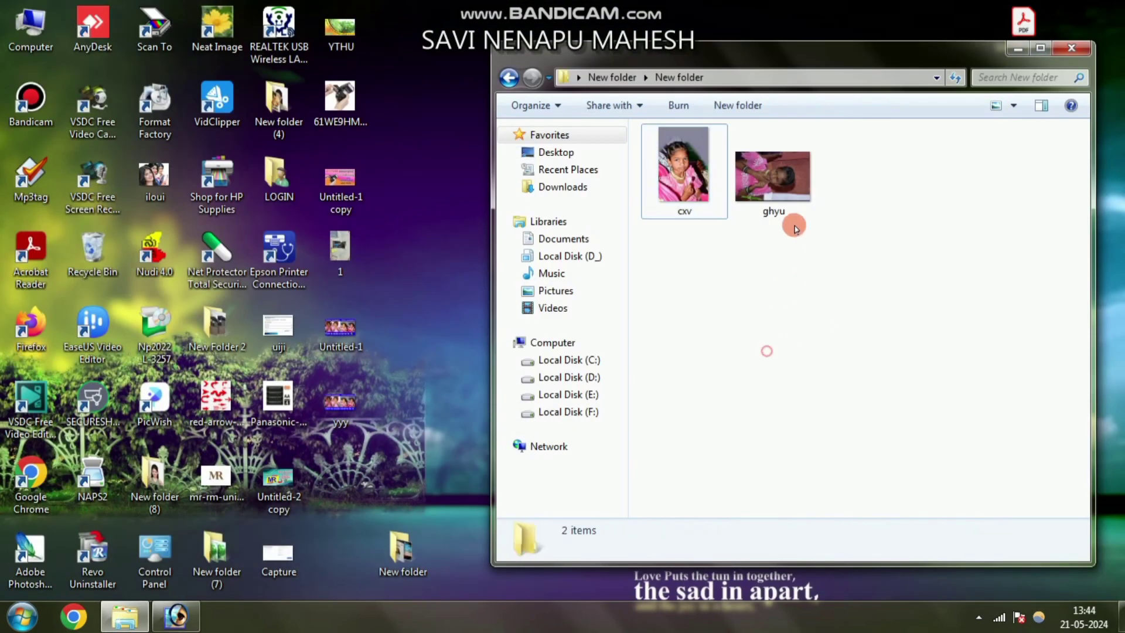
mouse_move(794, 229)
left_mouse_down()
mouse_move(171, 606)
mouse_move(612, 303)
left_mouse_up()
left_click(611, 304)
Step: Zoom in on the girl's face in the ghyu portrait
left_click(612, 304)
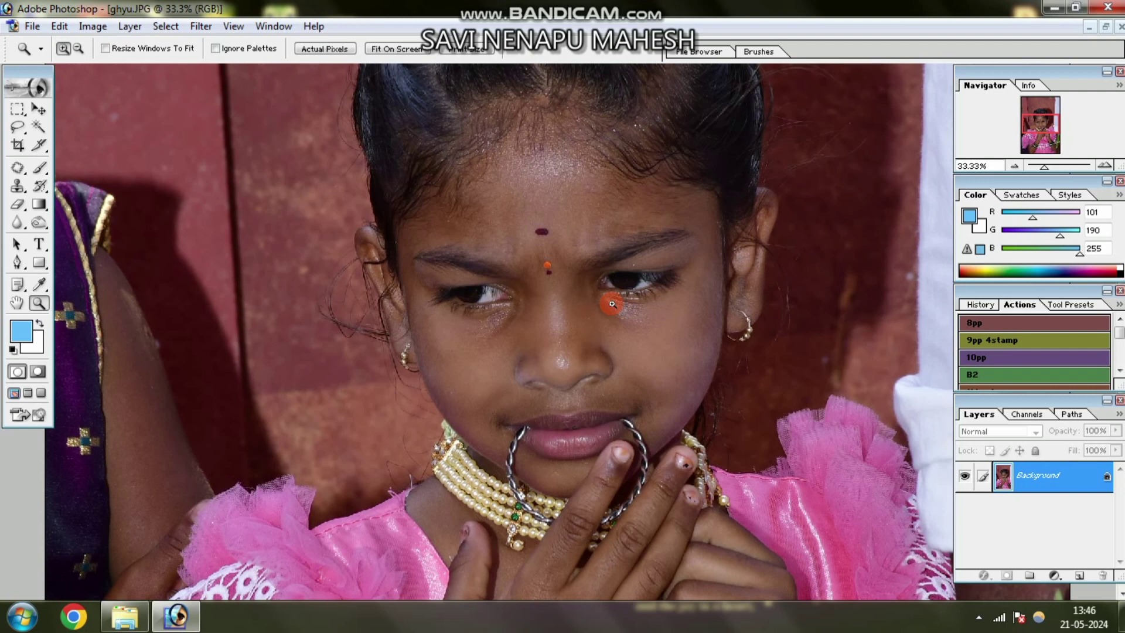
Step: Convert Background into Layer 0, then duplicate it as Layer 0 copy
double_click(1107, 478)
left_click(680, 282)
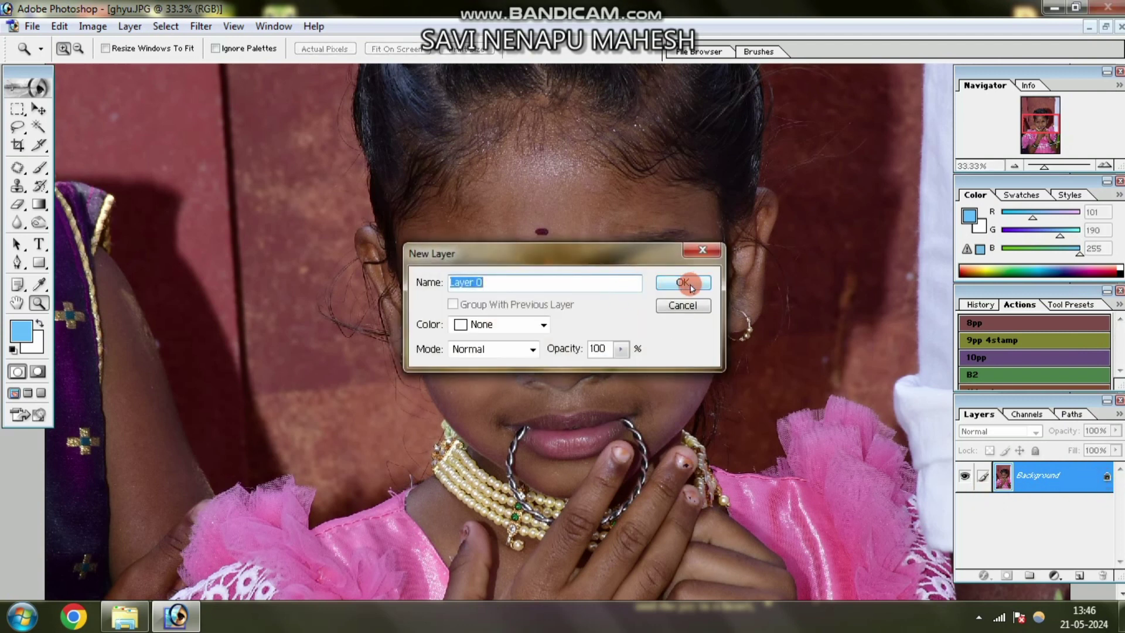
right_click(1054, 480)
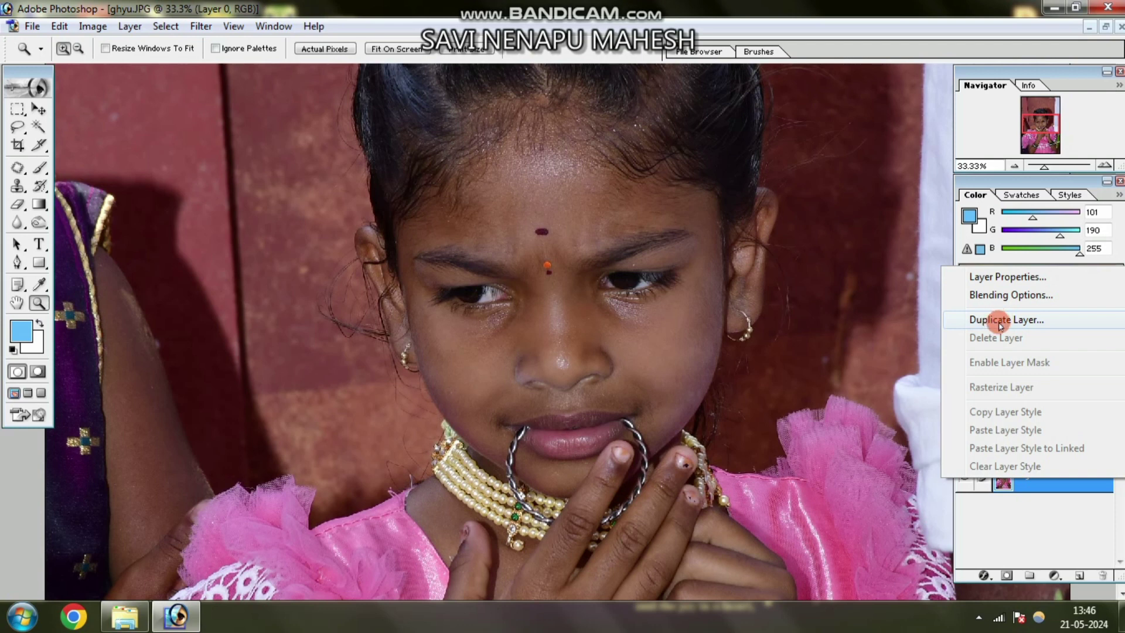
left_click(1012, 321)
left_click(710, 264)
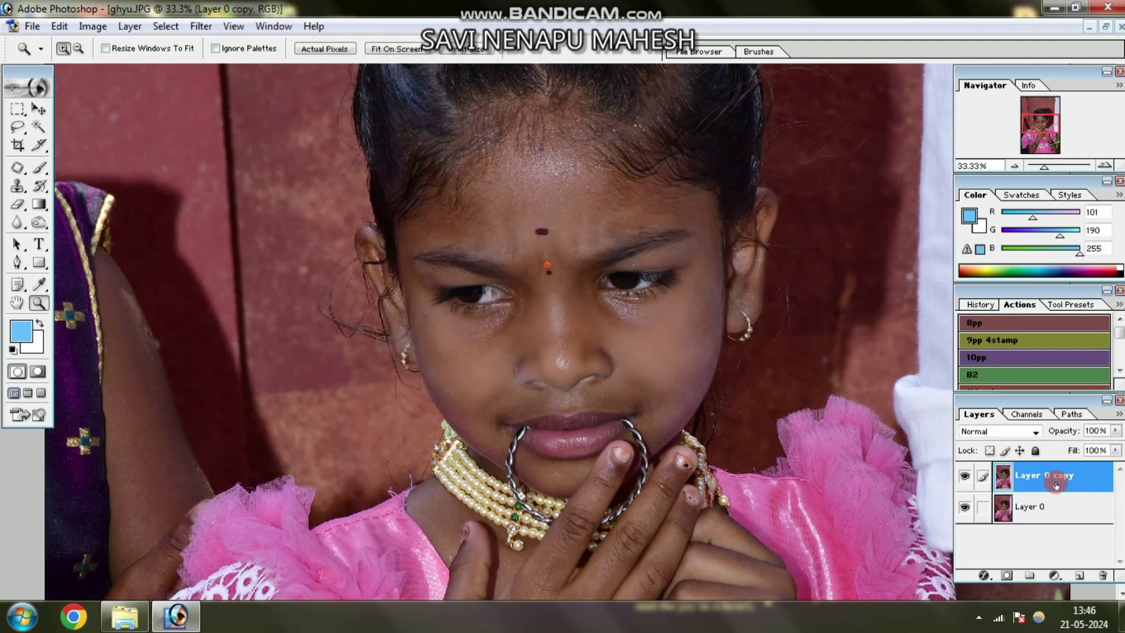
Step: Set Layer 0 copy to Screen blending and zoom in to inspect the face
left_click(991, 437)
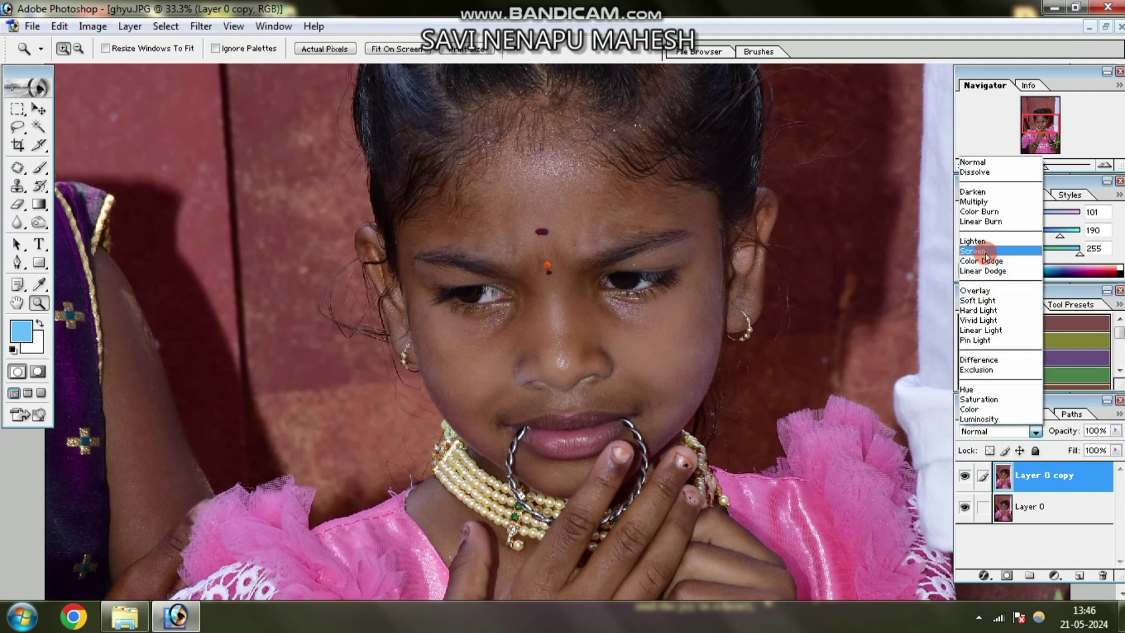
left_click(985, 251)
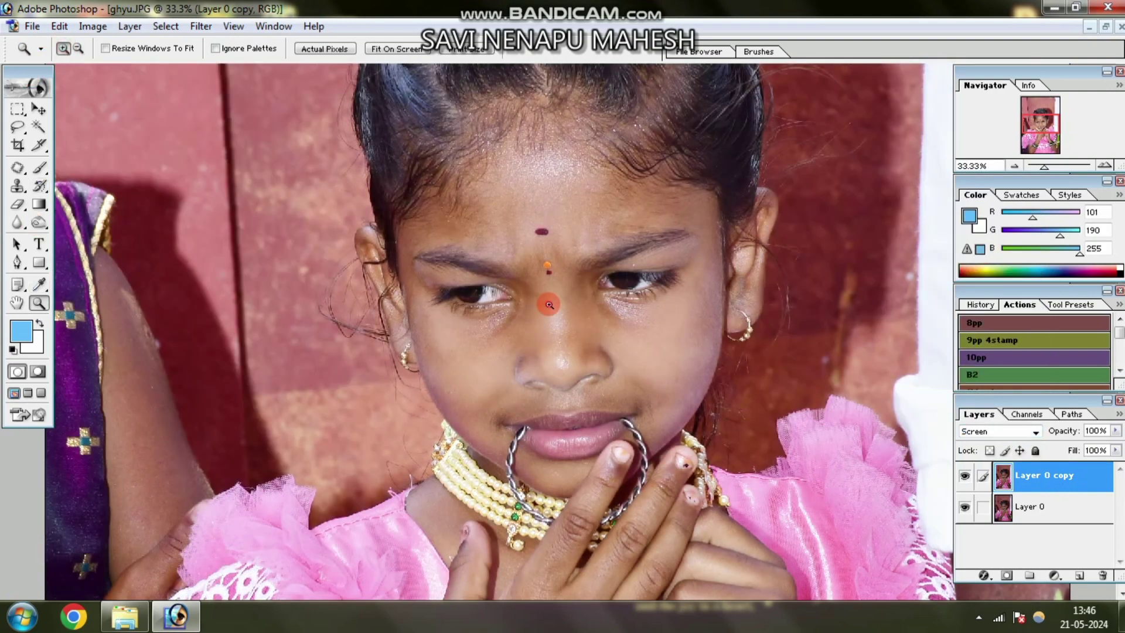
left_click(519, 285)
left_click(504, 328)
left_click(703, 438)
mouse_move(703, 438)
left_mouse_down()
mouse_move(678, 384)
mouse_move(670, 402)
left_mouse_up()
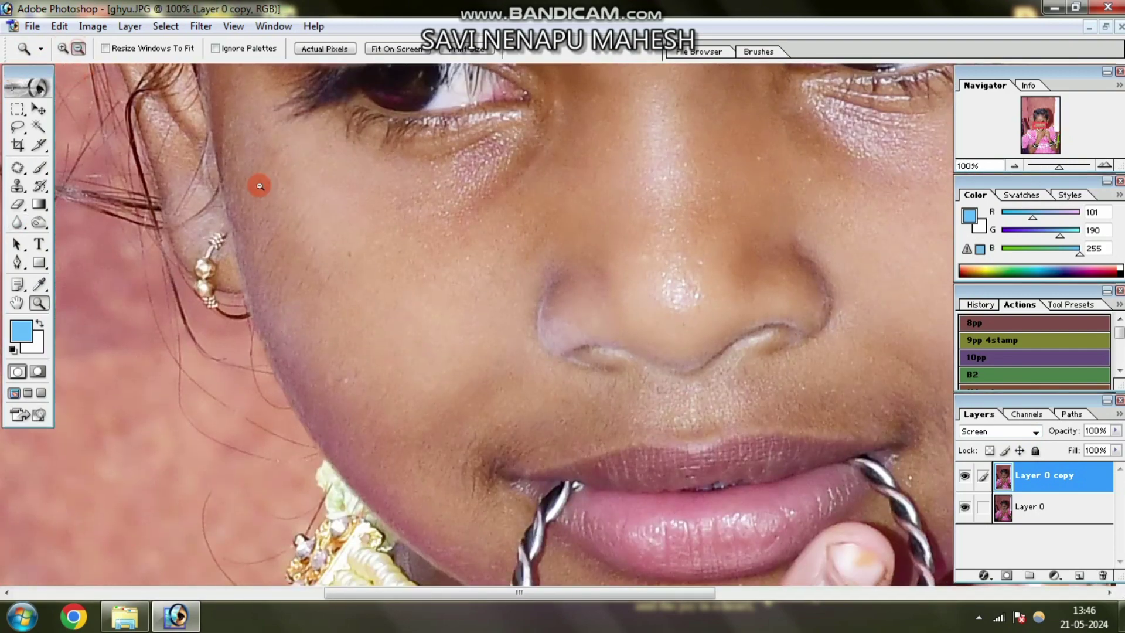
key("ctrl+0")
Step: Return Layer 0 copy to Normal blending after retrying Screen
key("ctrl+z")
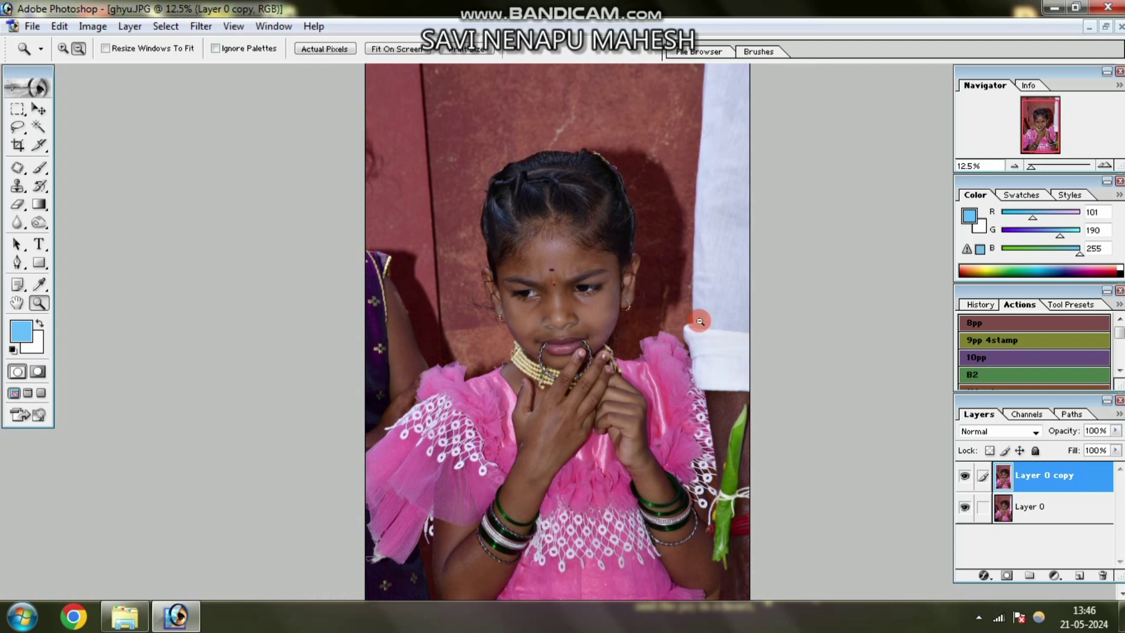
left_click(992, 432)
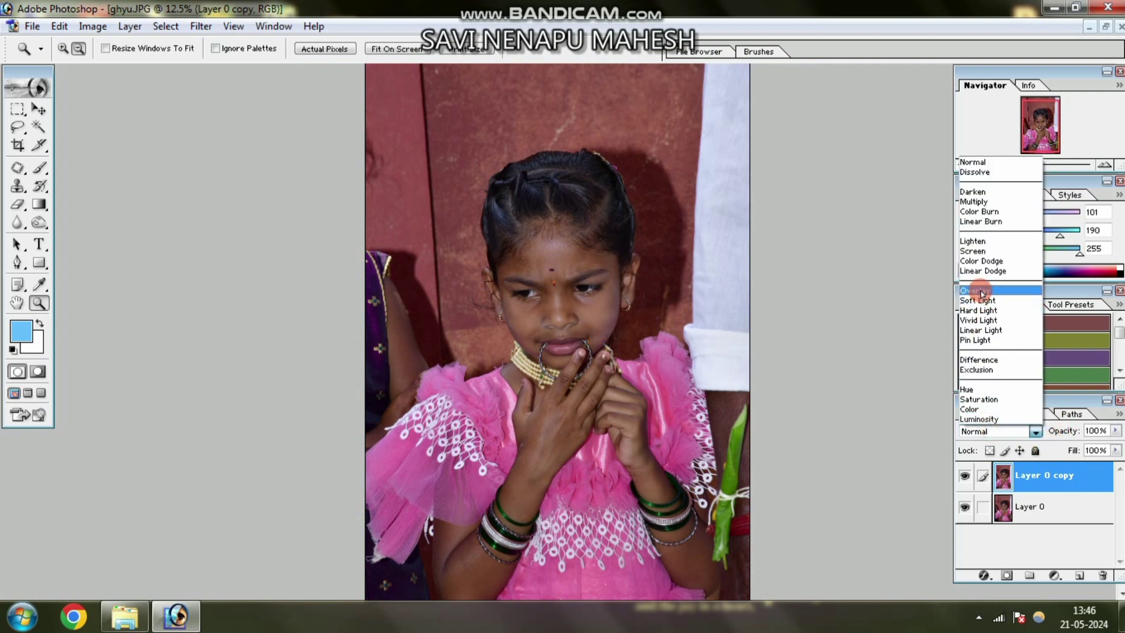
left_click(980, 252)
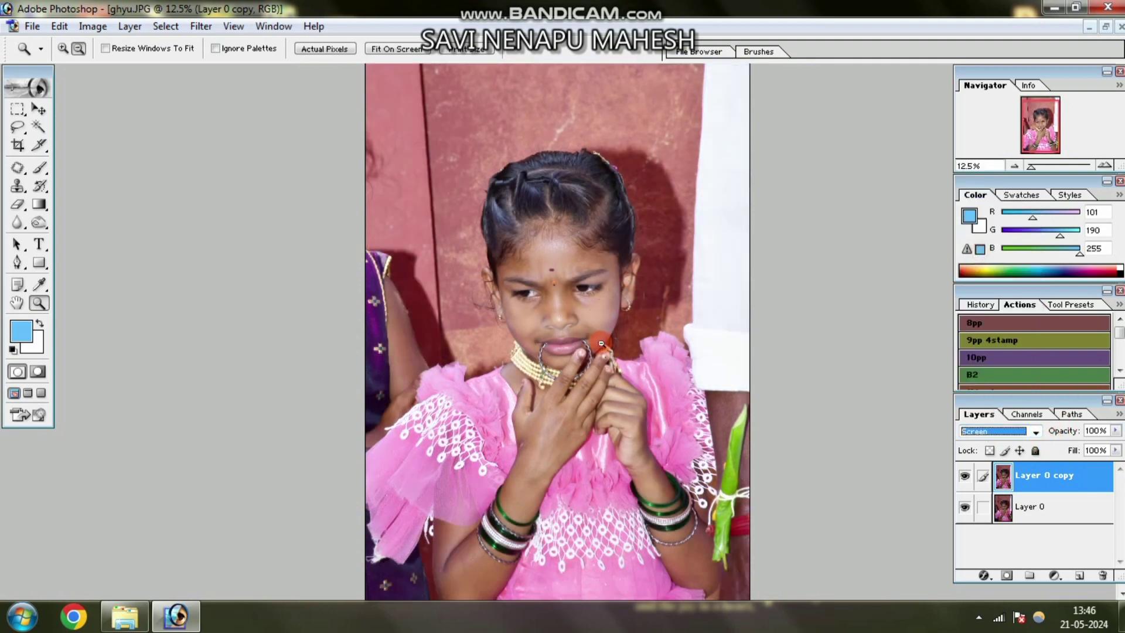
key("ctrl+z")
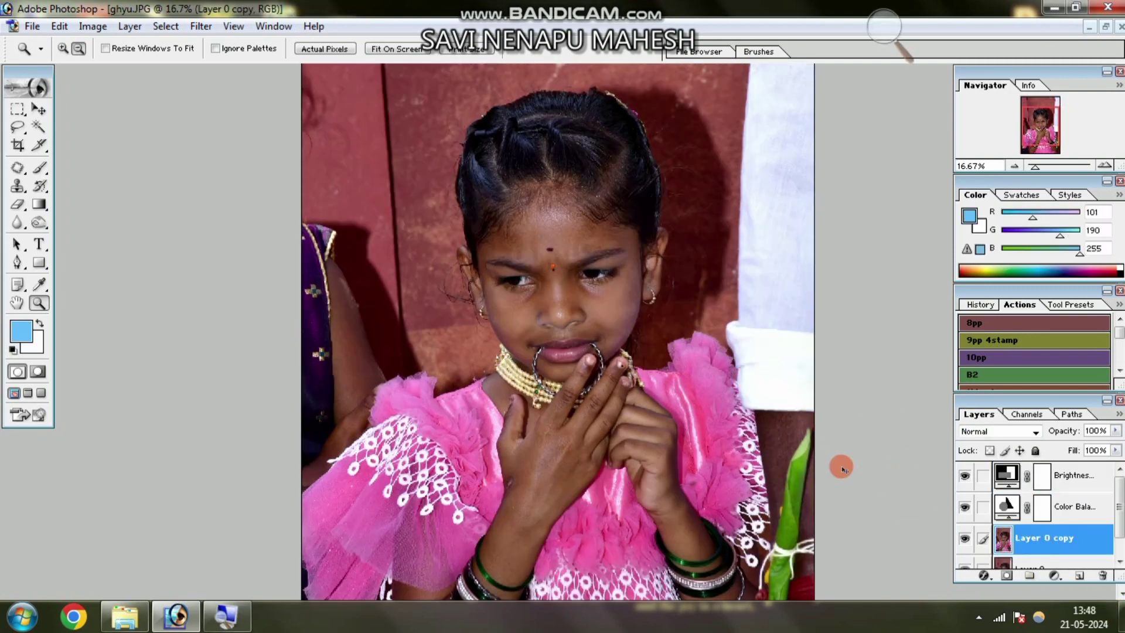
Step: Apply Levels with midtone 1.28, input white 228 and output white 248
key("ctrl+l")
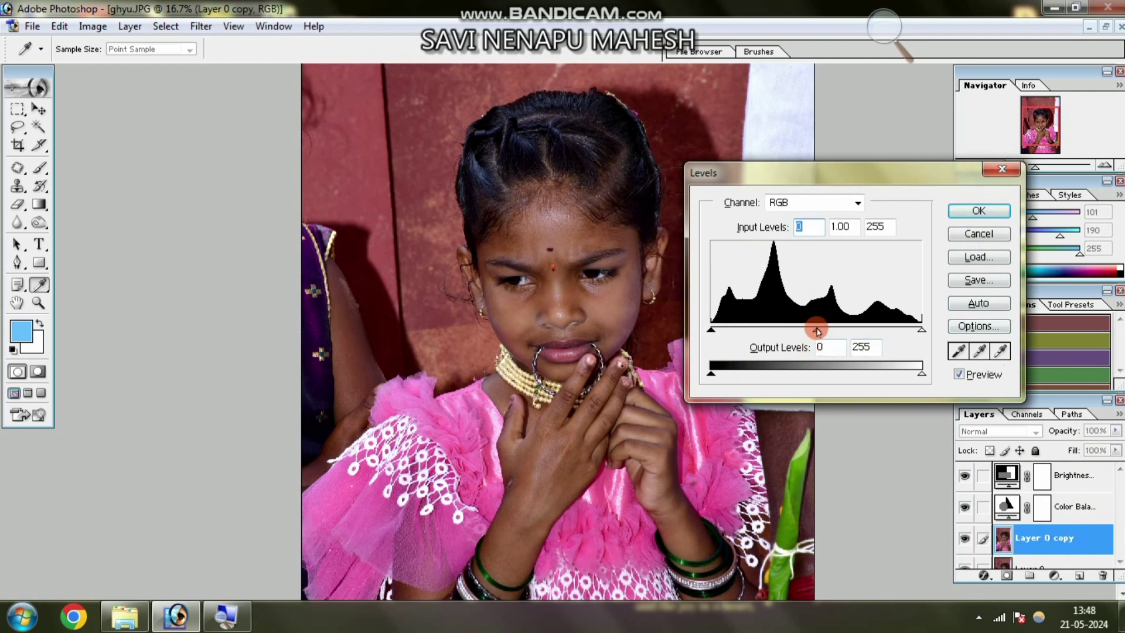
left_click_drag(817, 332, 799, 331)
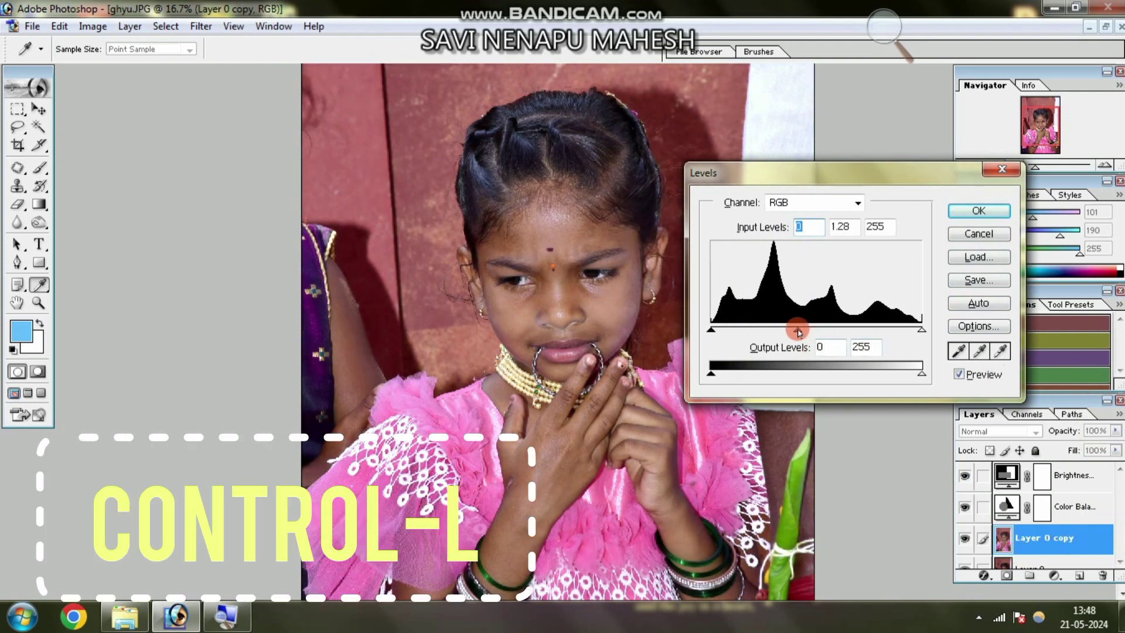
left_click(710, 375)
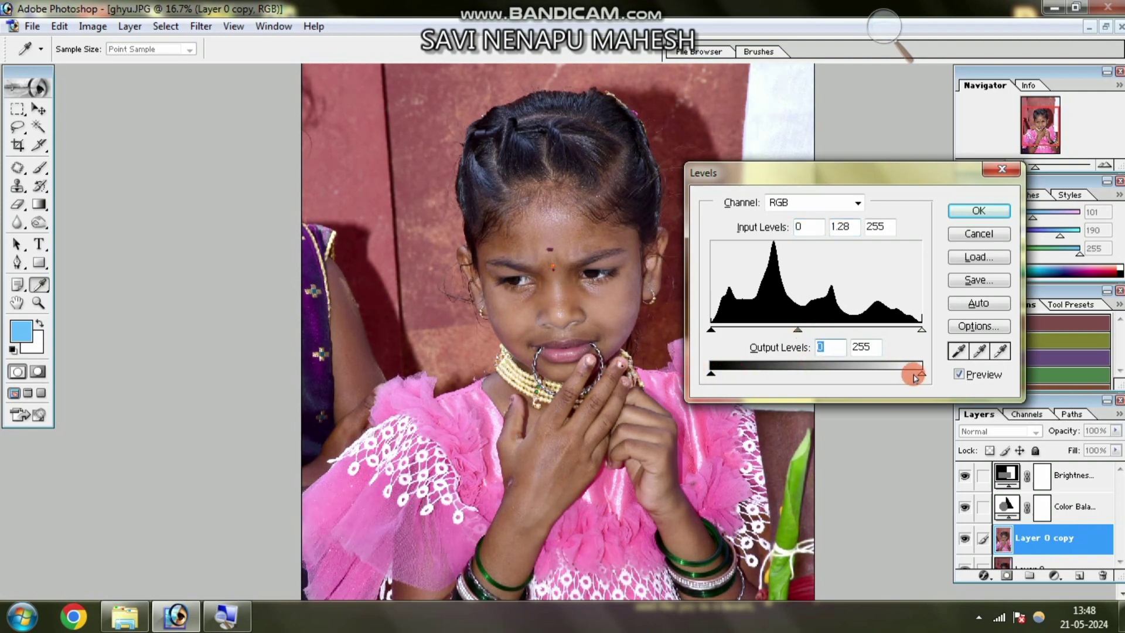
left_click_drag(922, 374, 916, 373)
left_click_drag(923, 331, 899, 330)
left_click(979, 211)
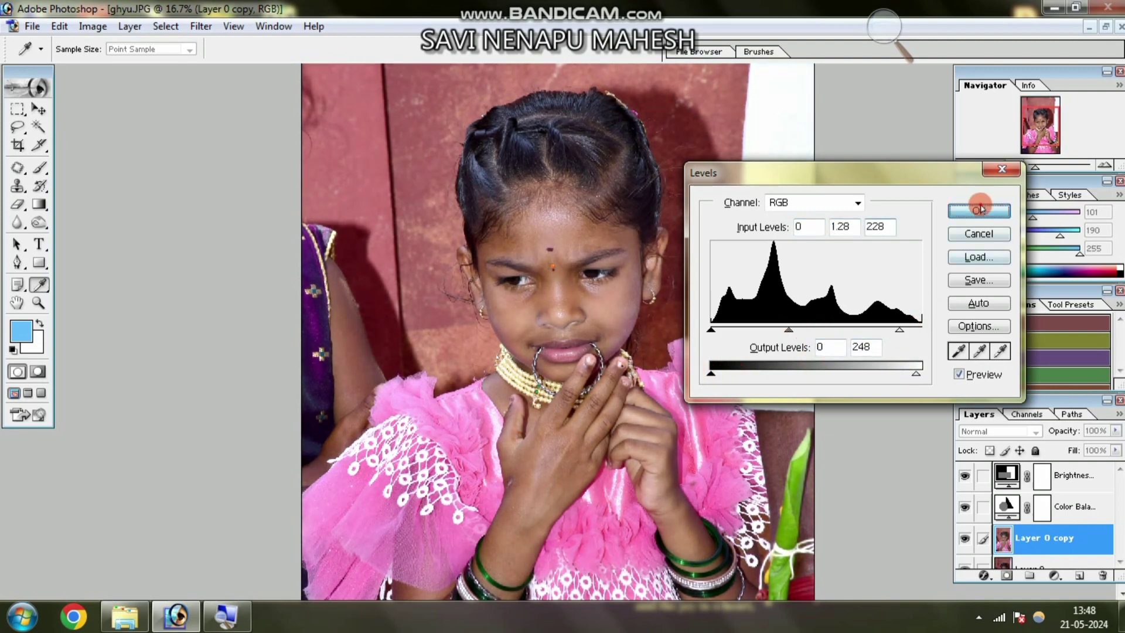
Step: Inspect the face close up, then merge Layer 0 and Layer 0 copy into one layer
key("z")
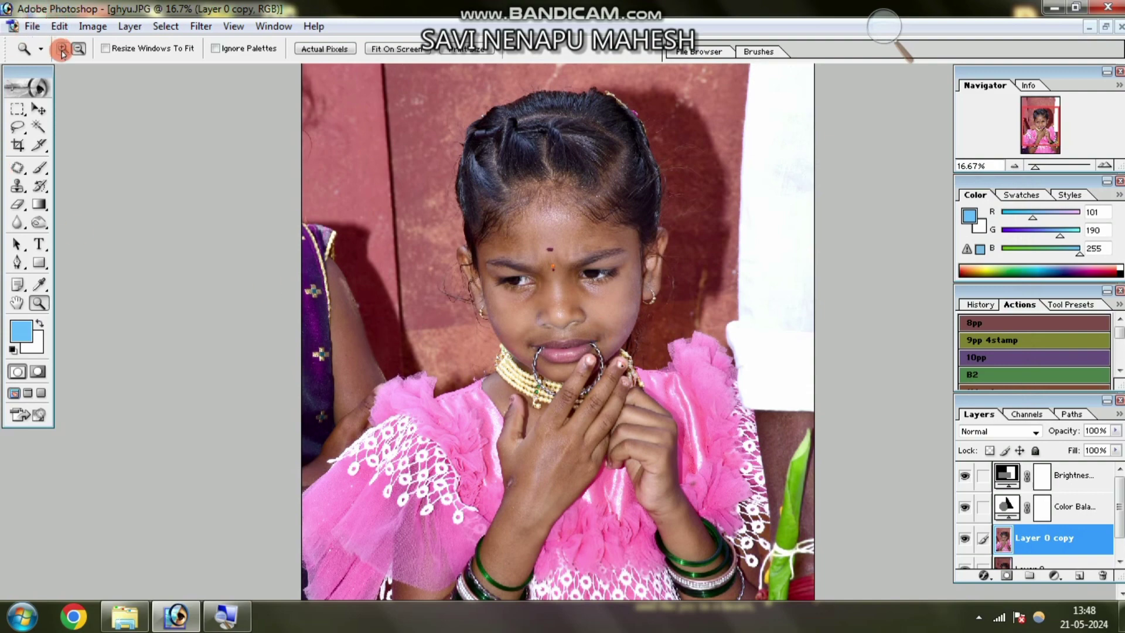
left_click(63, 48)
left_click(434, 230)
scroll(521, 351, "up", 2)
scroll(492, 246, "down", 5)
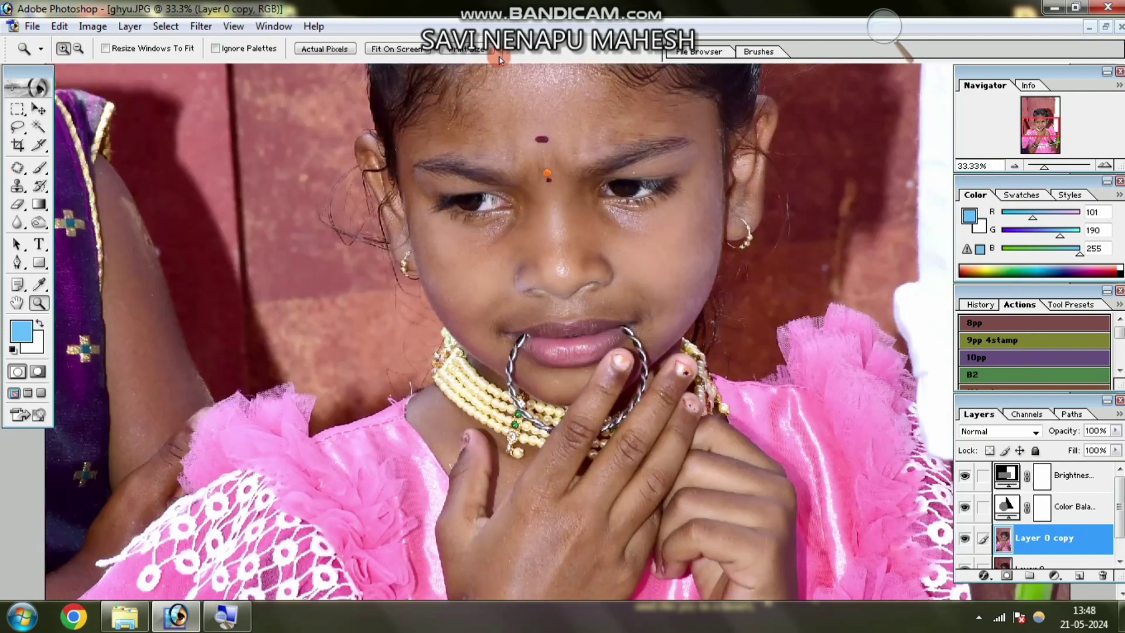
left_click_drag(485, 228, 460, 309)
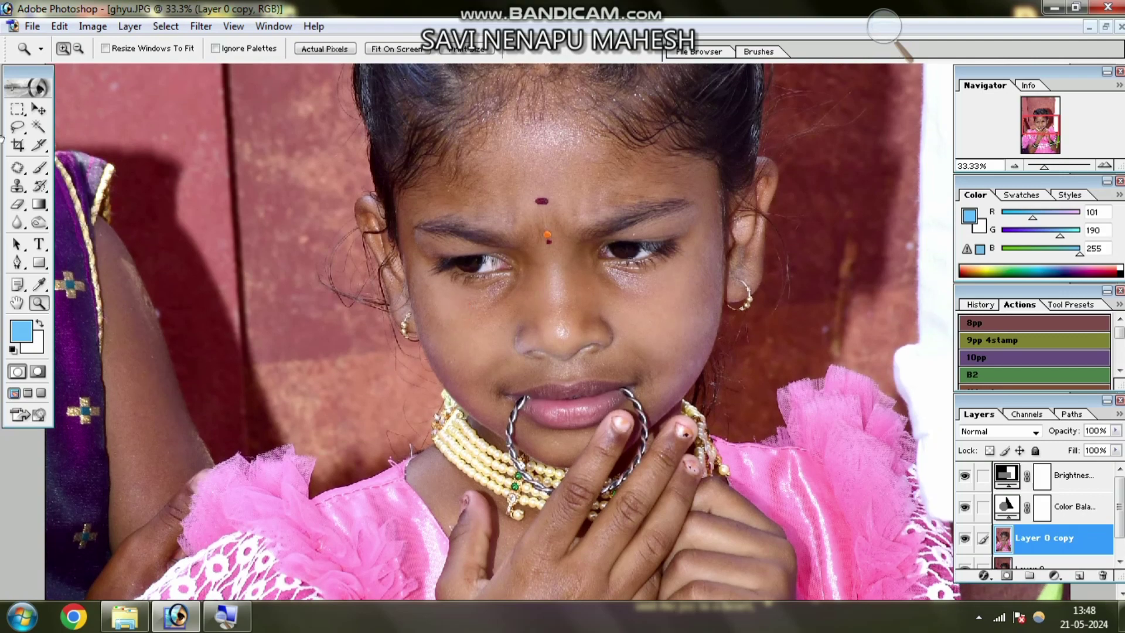
key("ctrl+0")
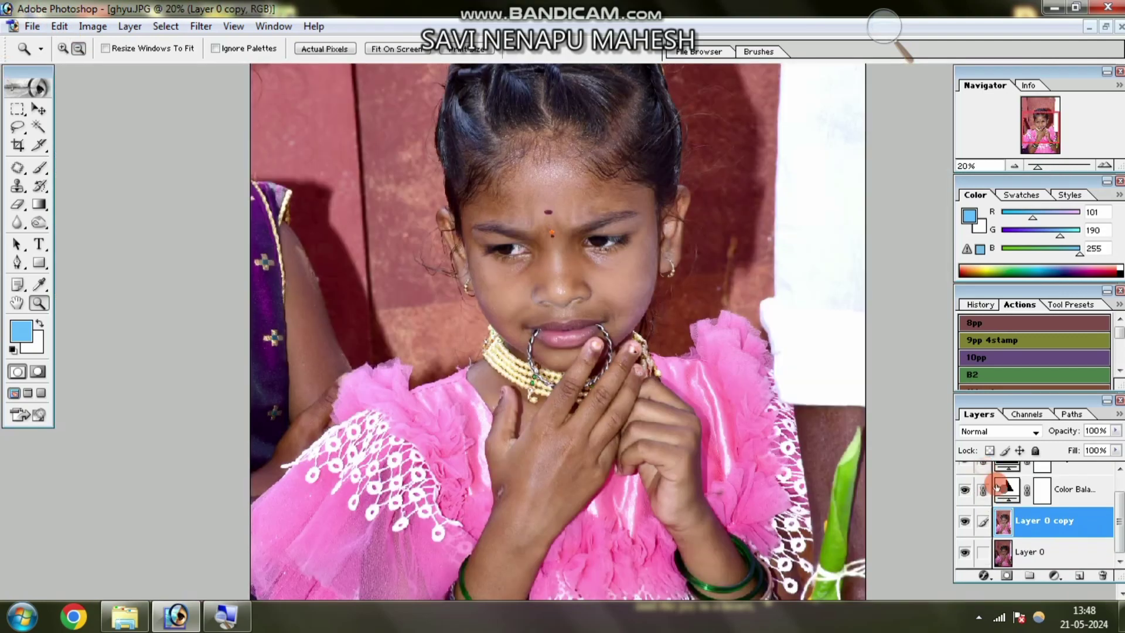
left_click(982, 551)
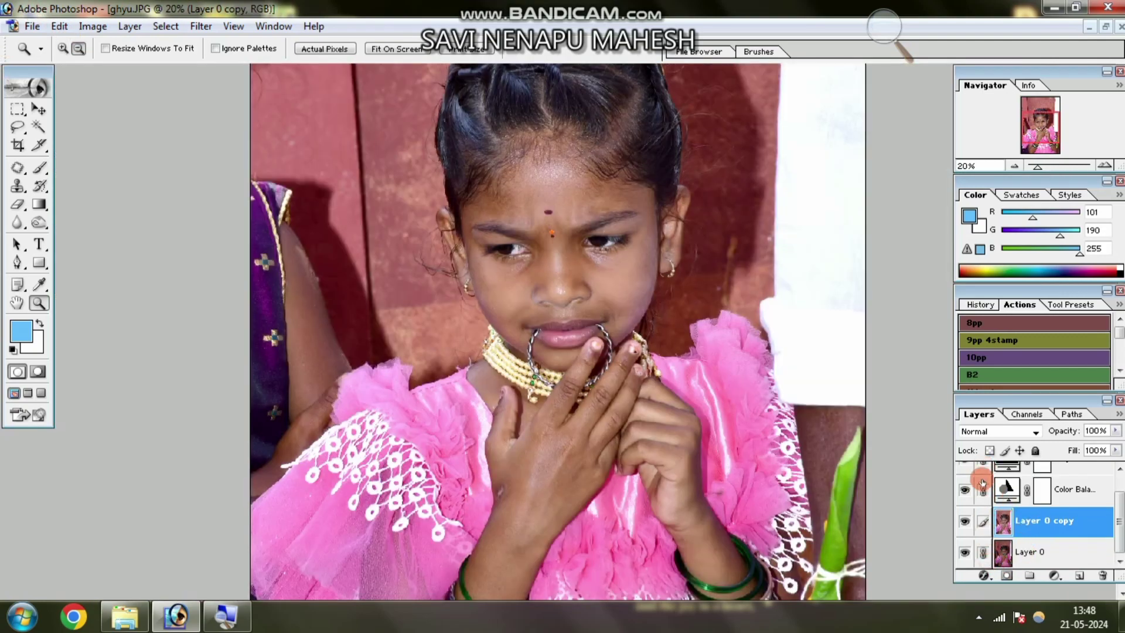
key("ctrl+e")
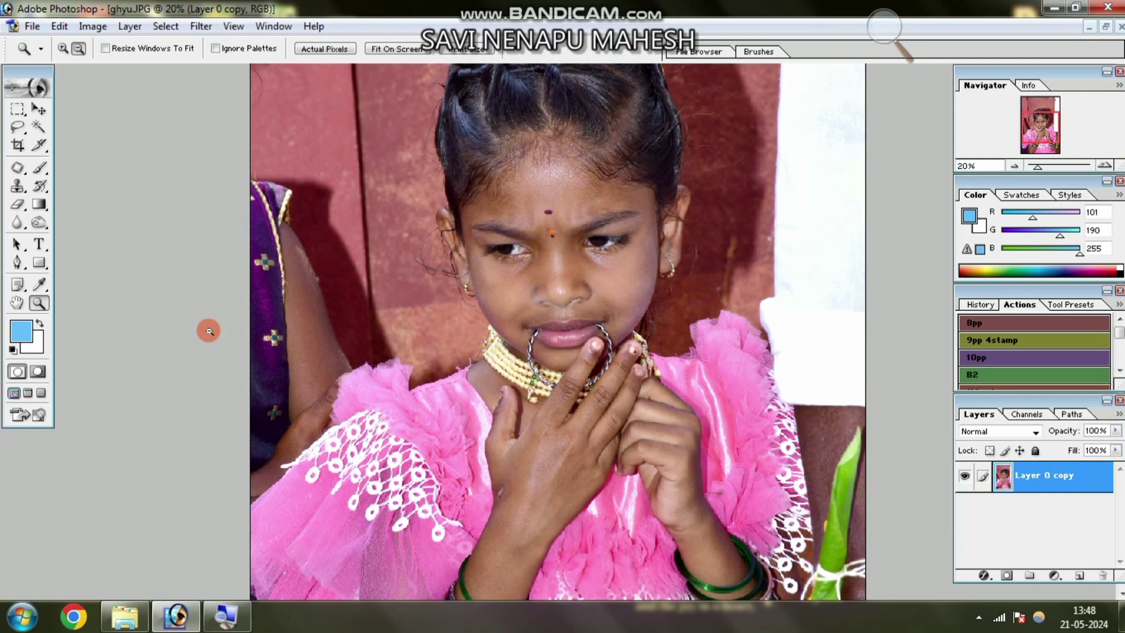
Step: Zoom in to check the skin, then zoom back out to the whole photo
left_click(526, 248)
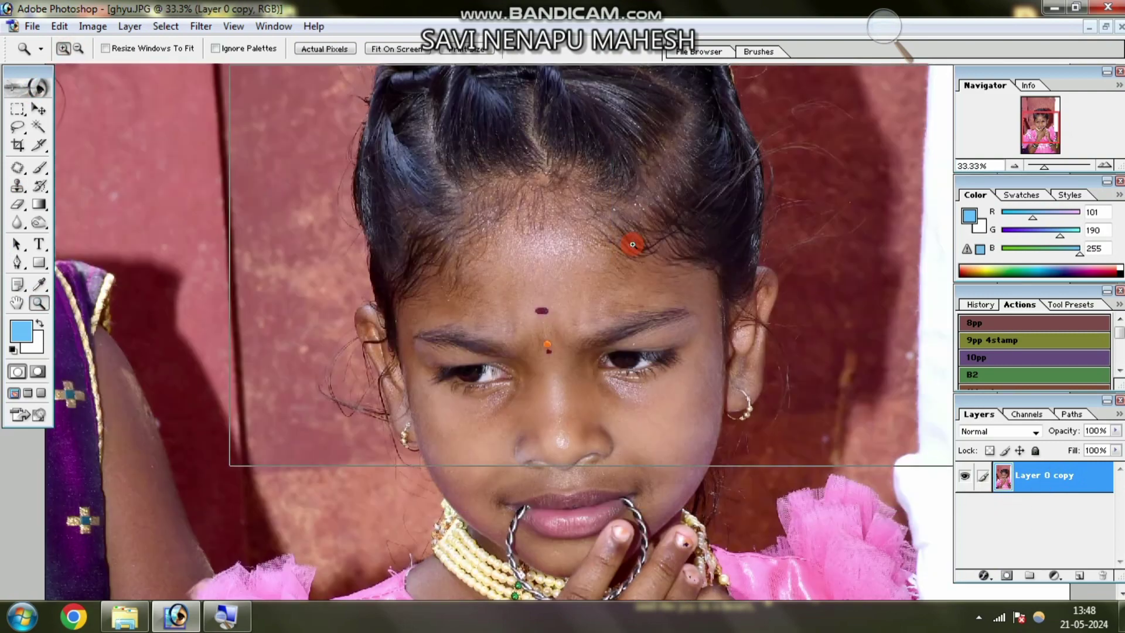
left_click(633, 244)
scroll(628, 329, "down", 8)
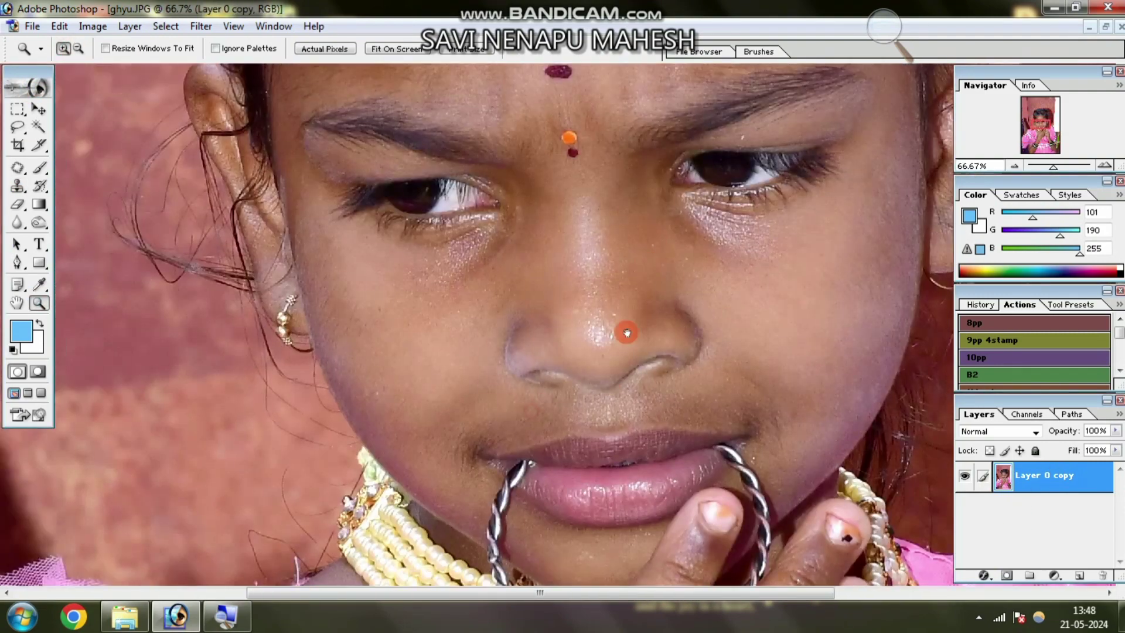
scroll(631, 322, "up", 8)
scroll(583, 302, "right", 5)
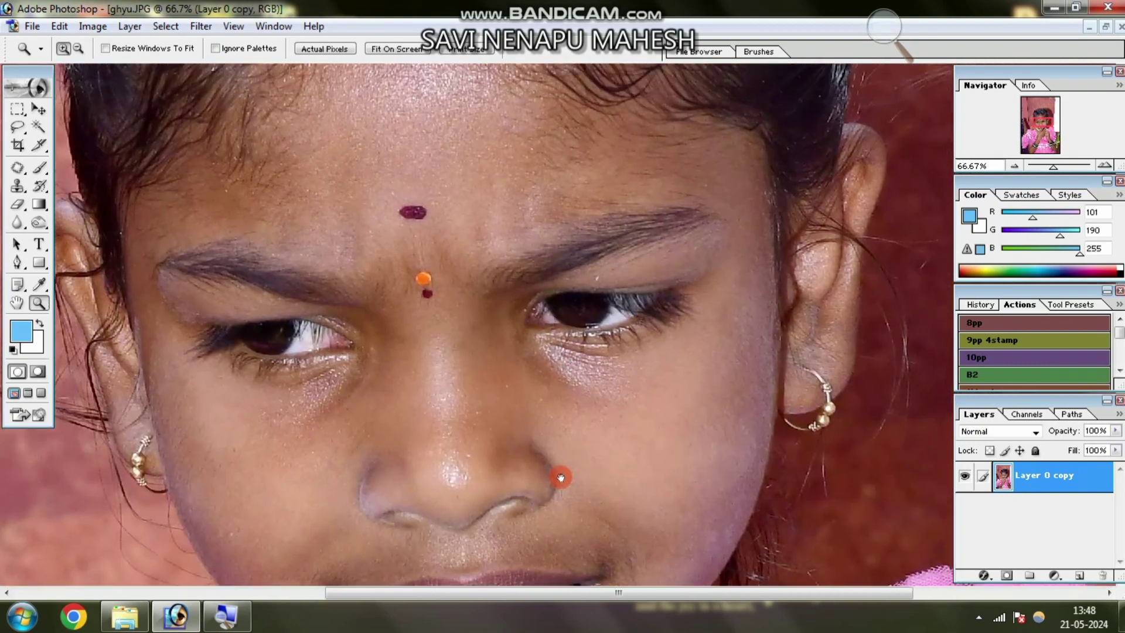
left_click(78, 48)
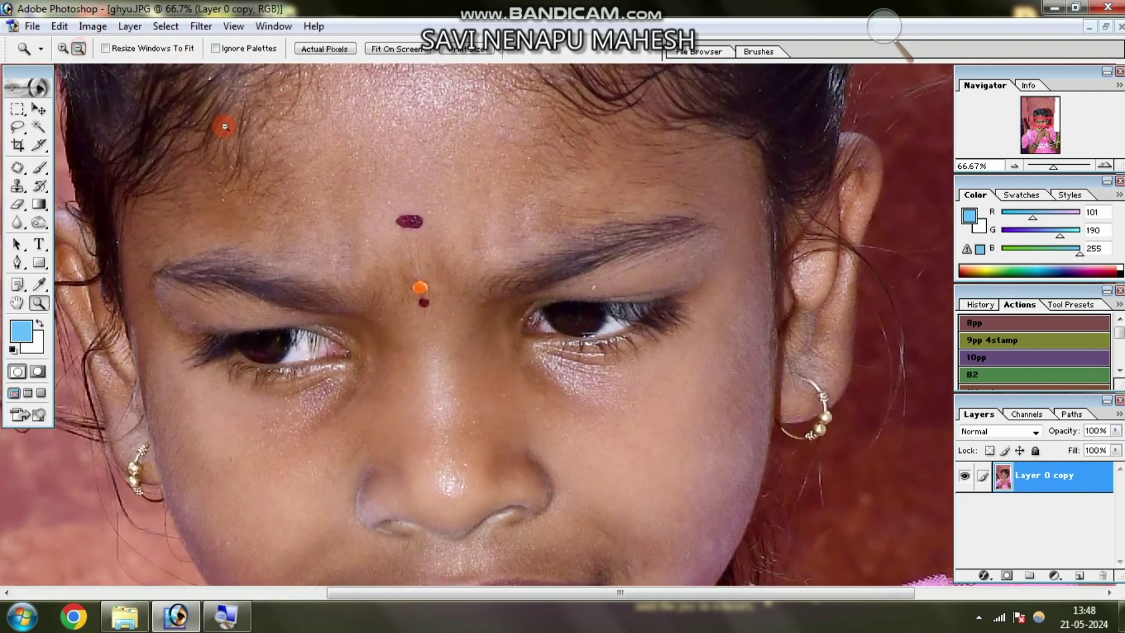
left_click(357, 179)
left_click(505, 254)
left_click(555, 308)
left_click(555, 309)
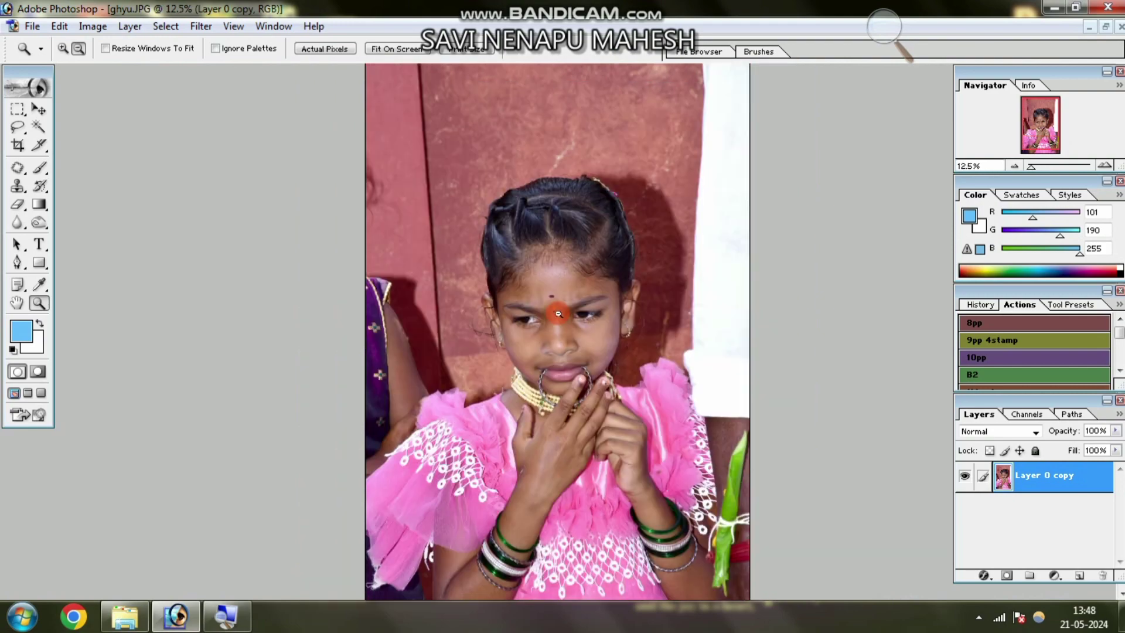
left_click(563, 305)
left_click(32, 26)
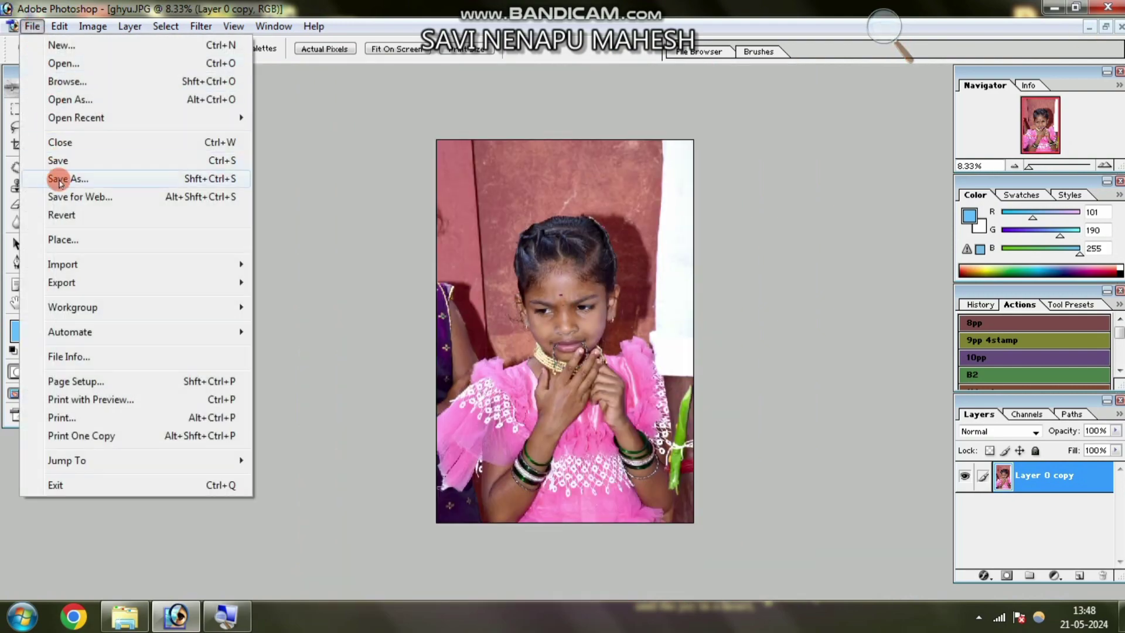
Step: Save the portrait to the Desktop as rfd.jpg in JPEG format at maximum quality
left_click(104, 182)
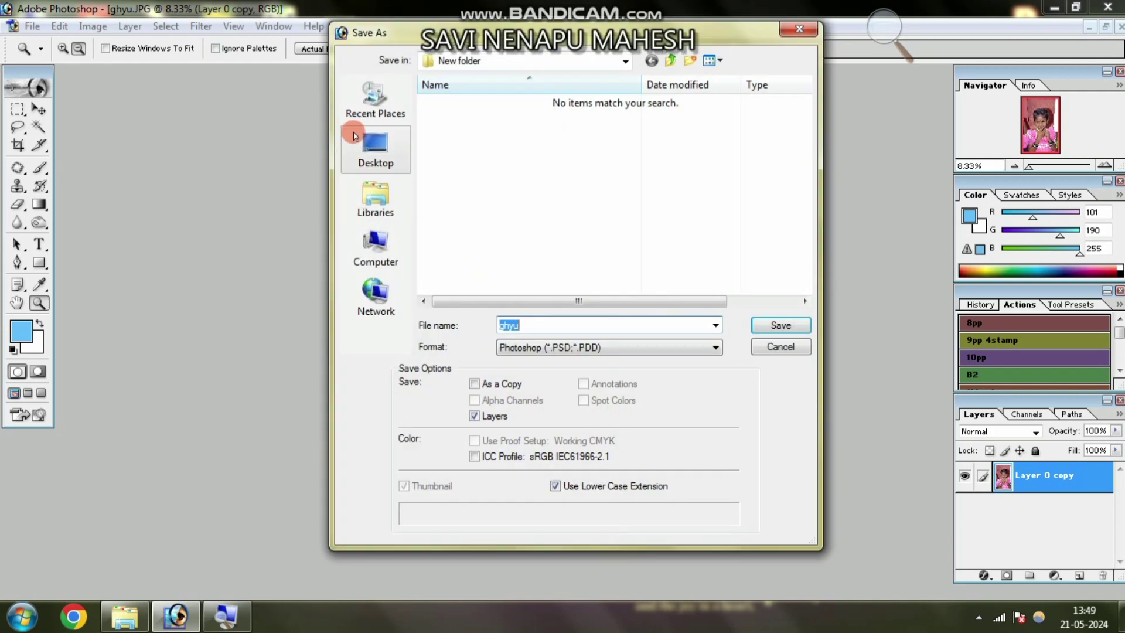
left_click(360, 141)
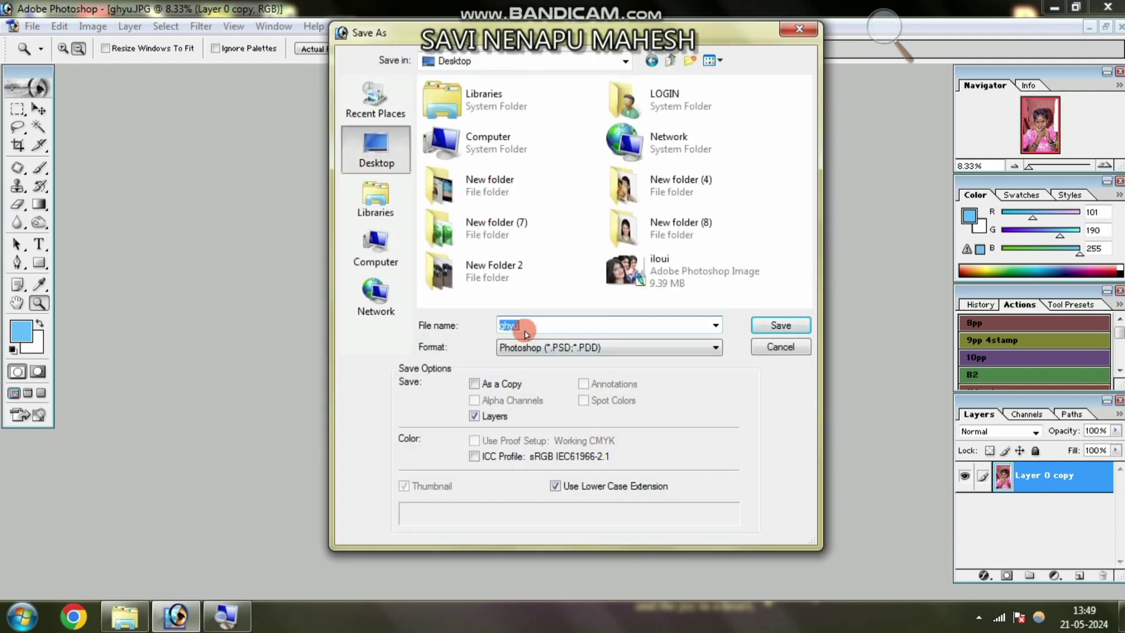
type("rfd")
left_click(592, 348)
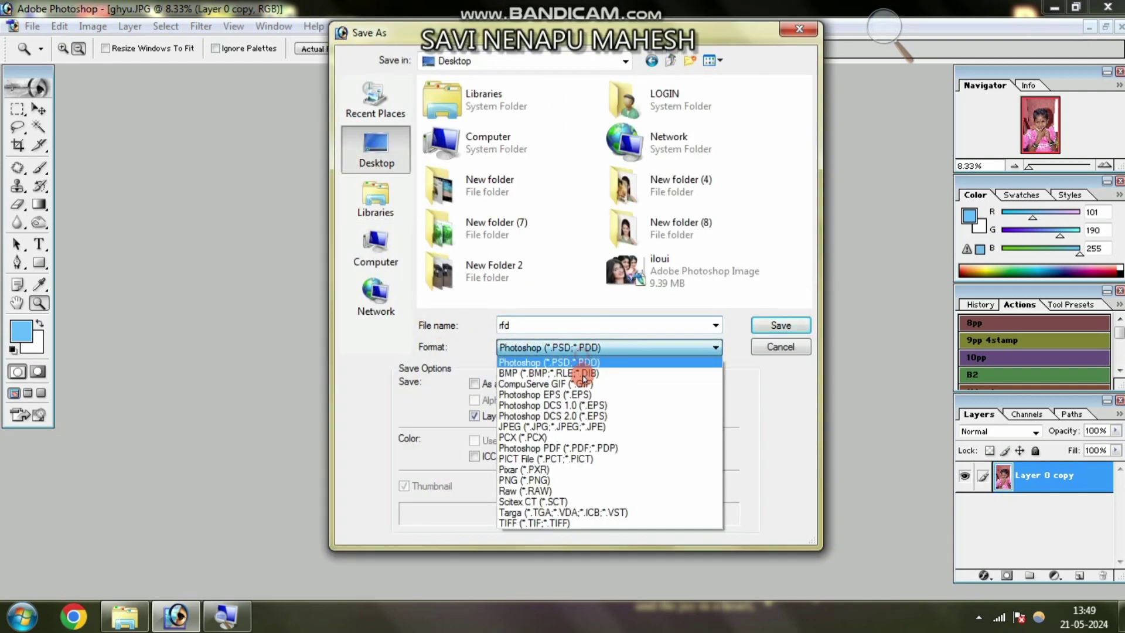
left_click(534, 417)
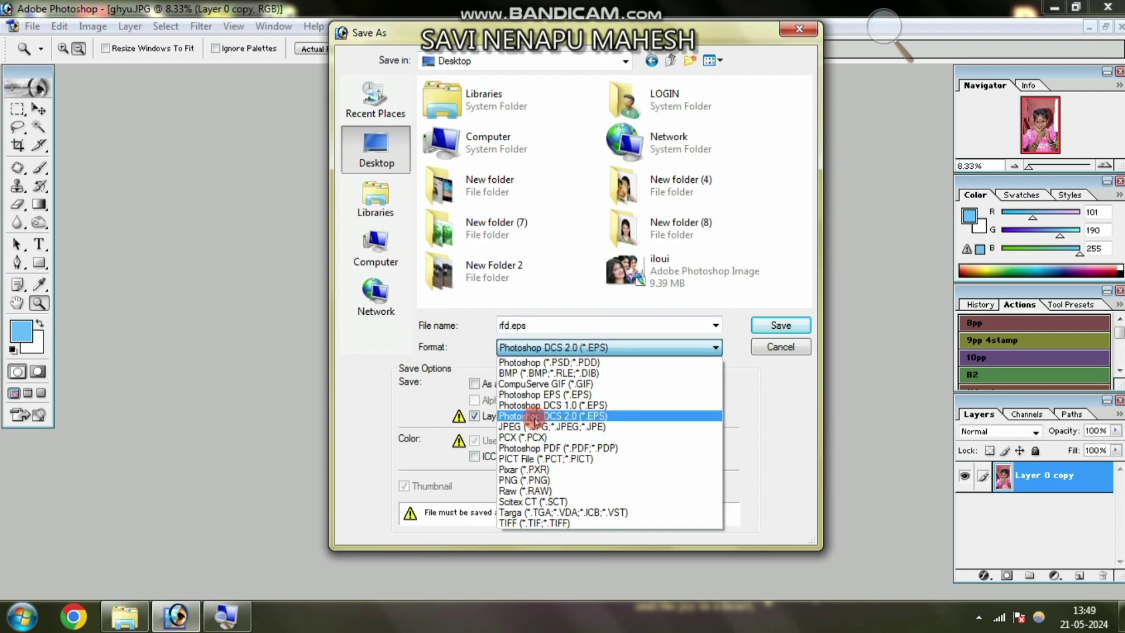
left_click(534, 347)
left_click(551, 426)
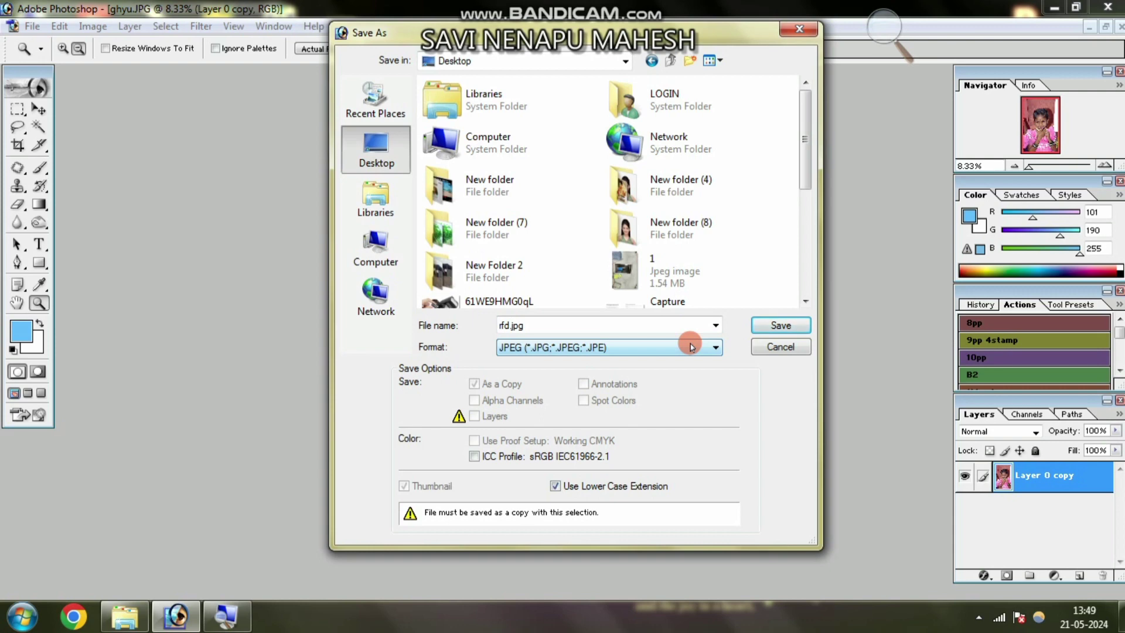
left_click(775, 331)
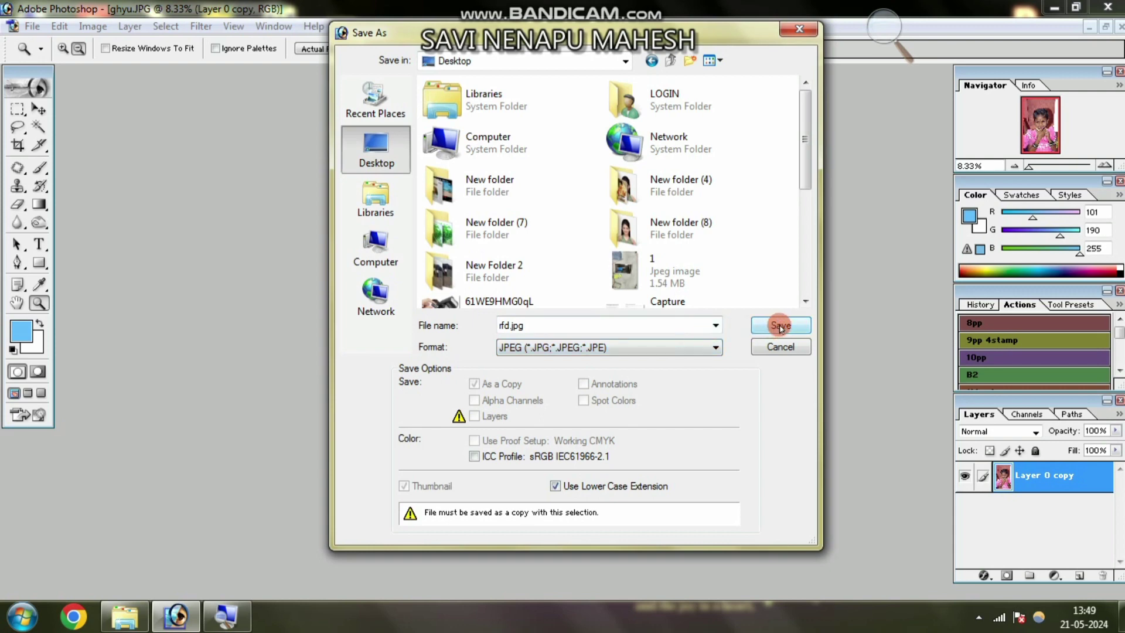
left_click(780, 326)
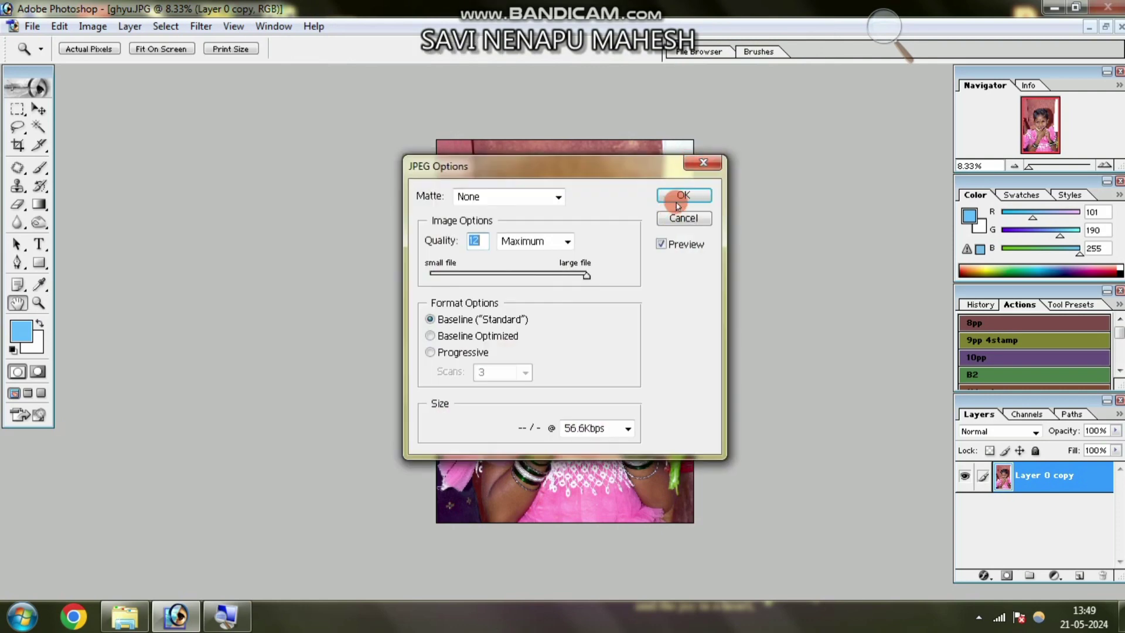
left_click(680, 196)
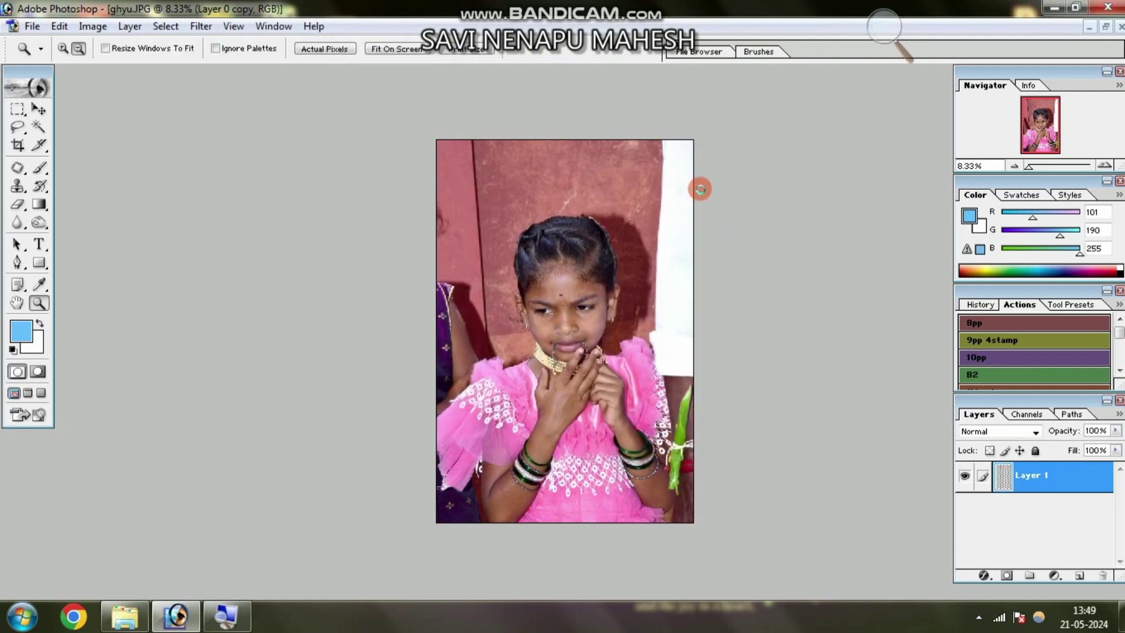
Step: Close the ghyu.JPG document without saving the changes
left_click(700, 188, "alt")
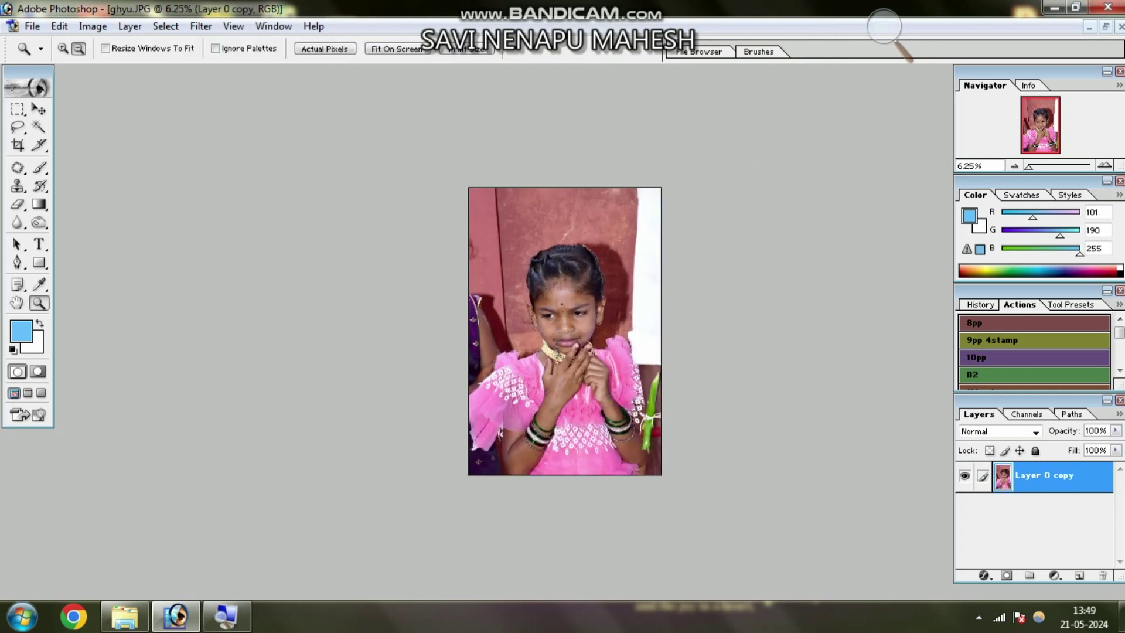
left_click(1106, 28)
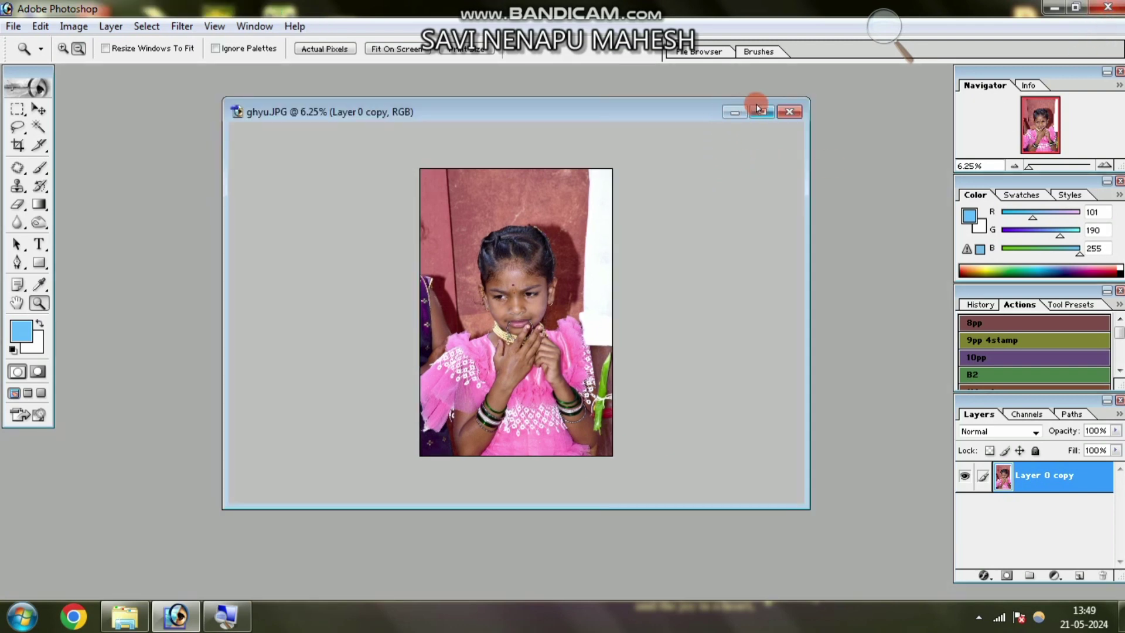
left_click(789, 112)
left_click(571, 238)
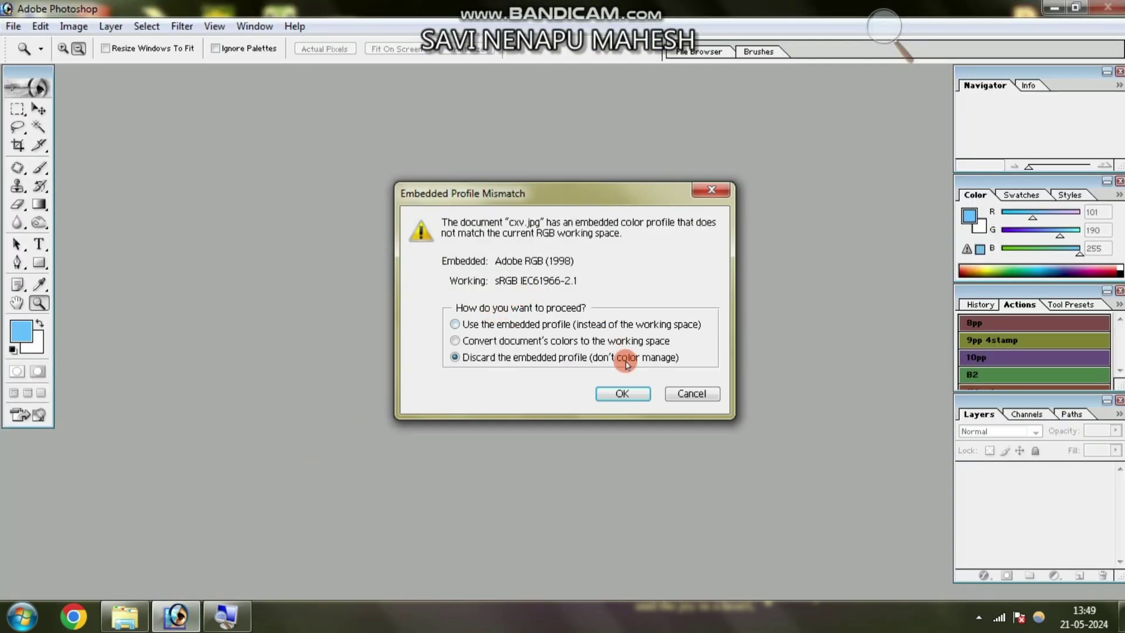
Step: Open cxv.jpg with its embedded profile discarded and zoom in on the girl's face
left_click(618, 389)
left_click(529, 297)
left_click(530, 297)
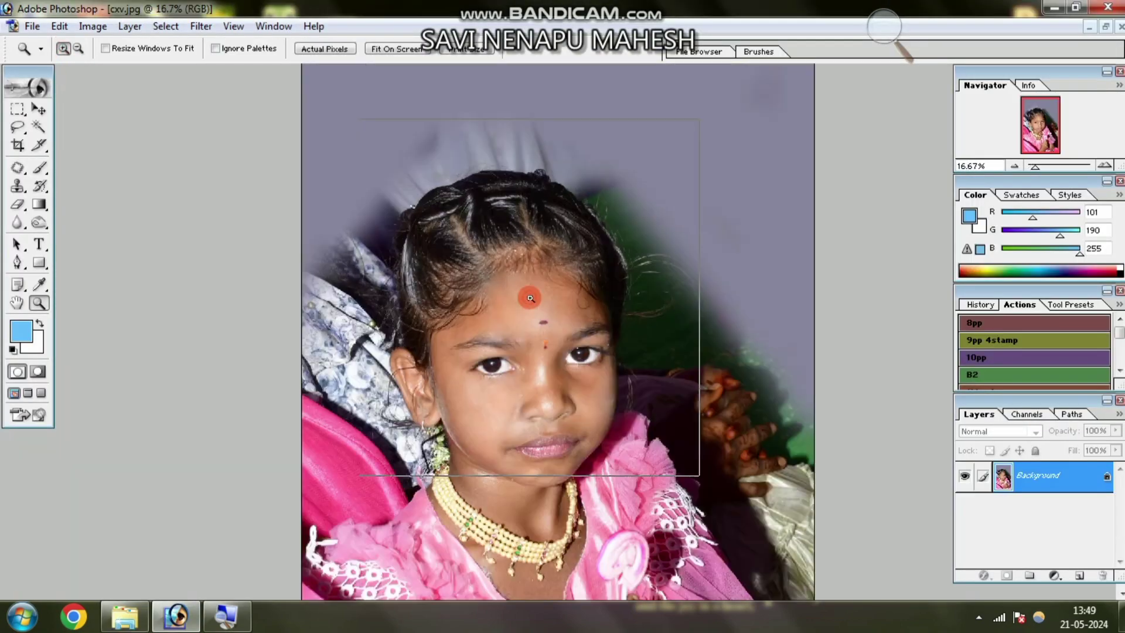
left_click(542, 385)
scroll(568, 403, "down", 3)
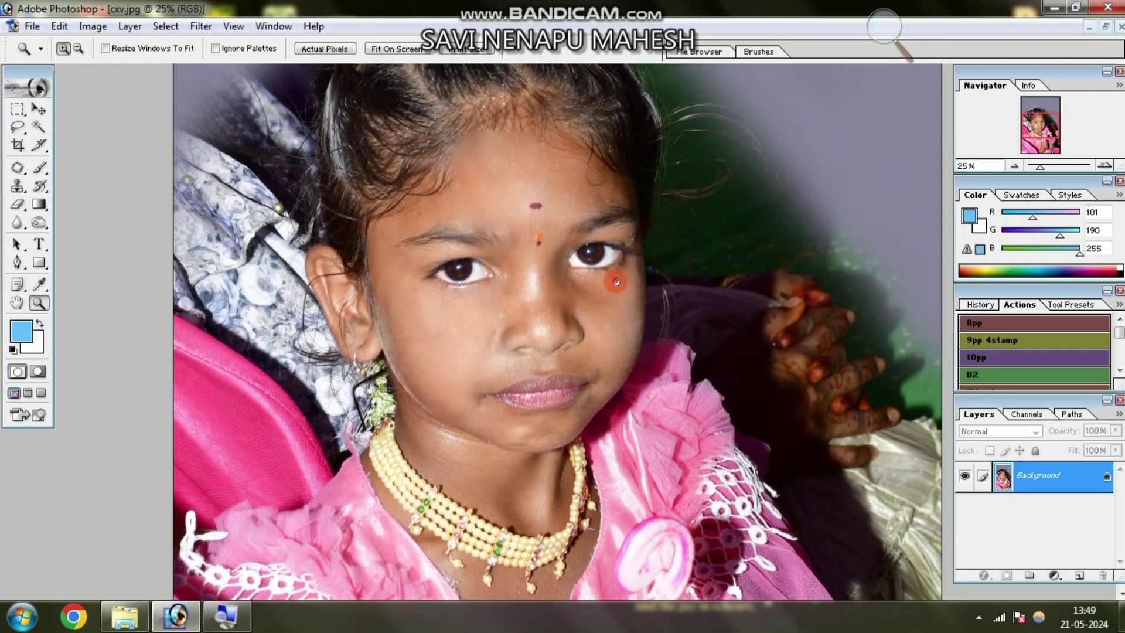
left_click_drag(617, 282, 599, 351)
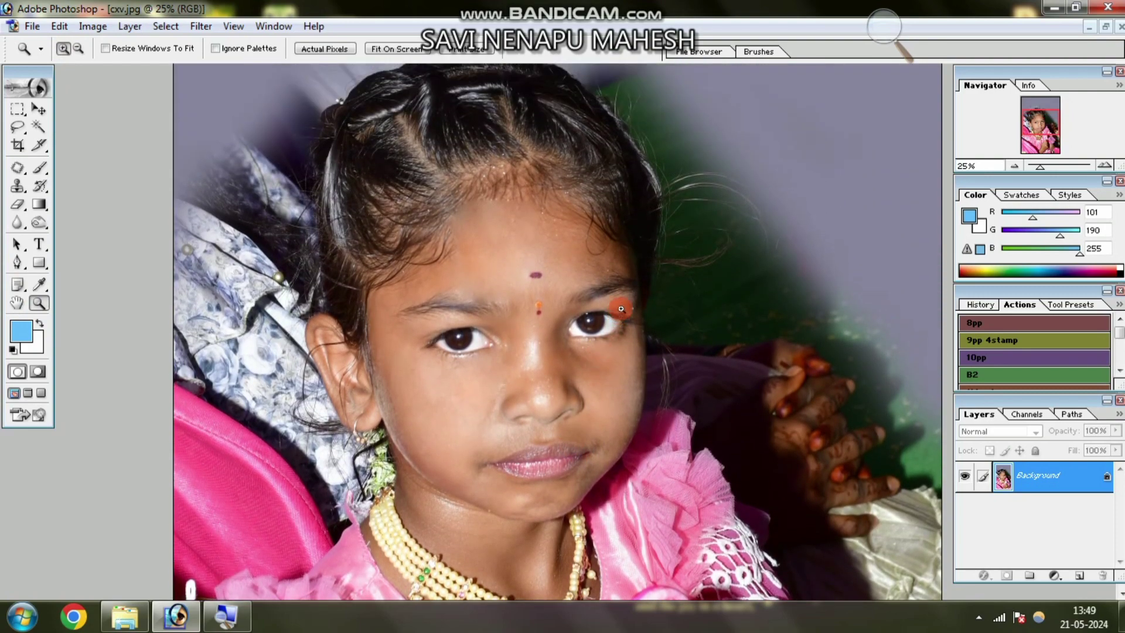
left_click_drag(622, 314, 616, 243)
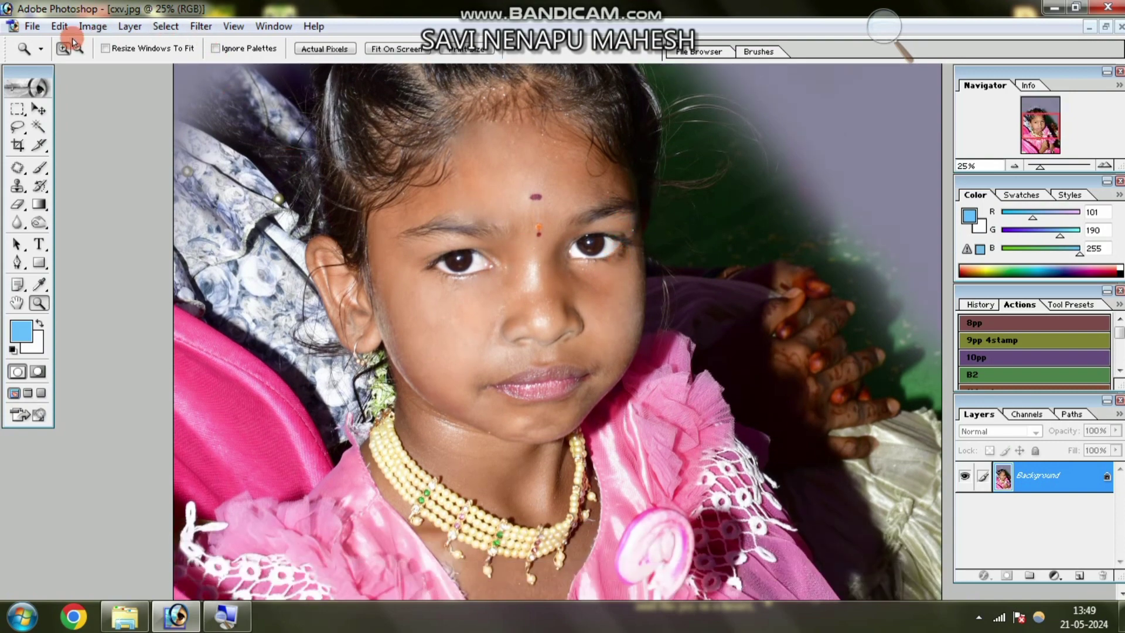
left_click(716, 320)
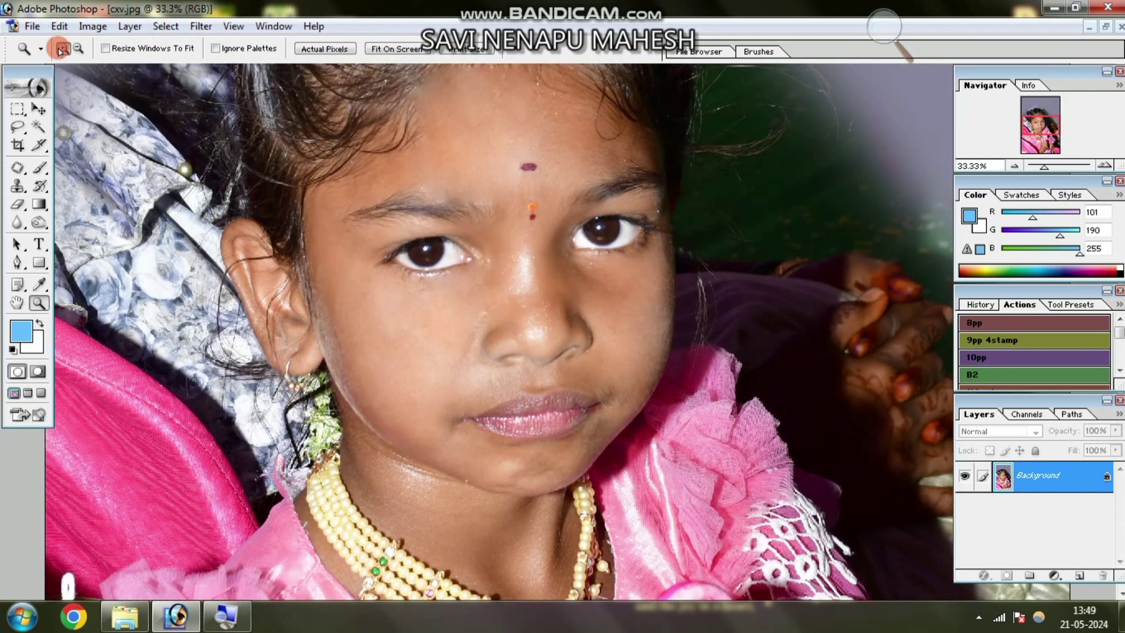
left_click(79, 50)
left_click(627, 357)
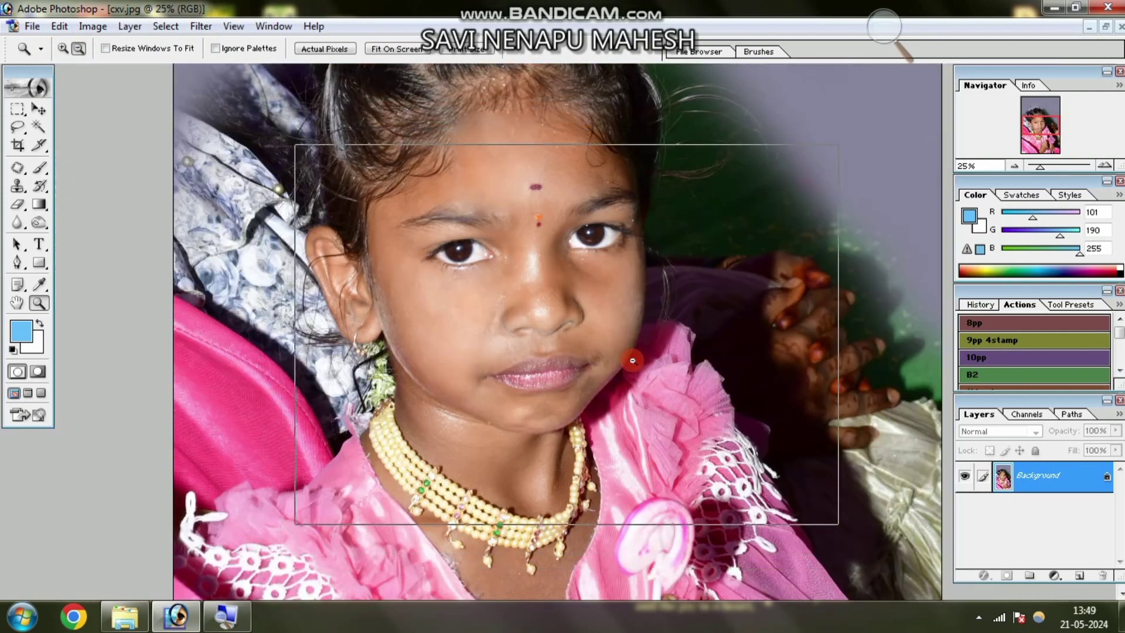
left_click(637, 362)
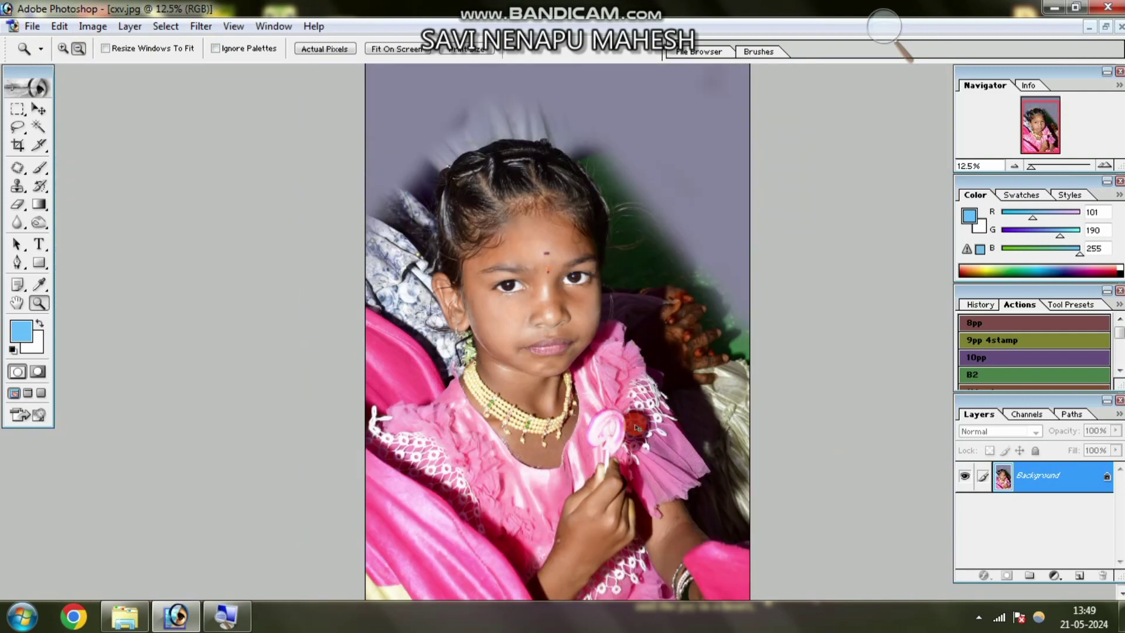
Step: Darken the cxv portrait with Levels (black 15, gamma 0.82) and lower saturation by 18
key("ctrl+l")
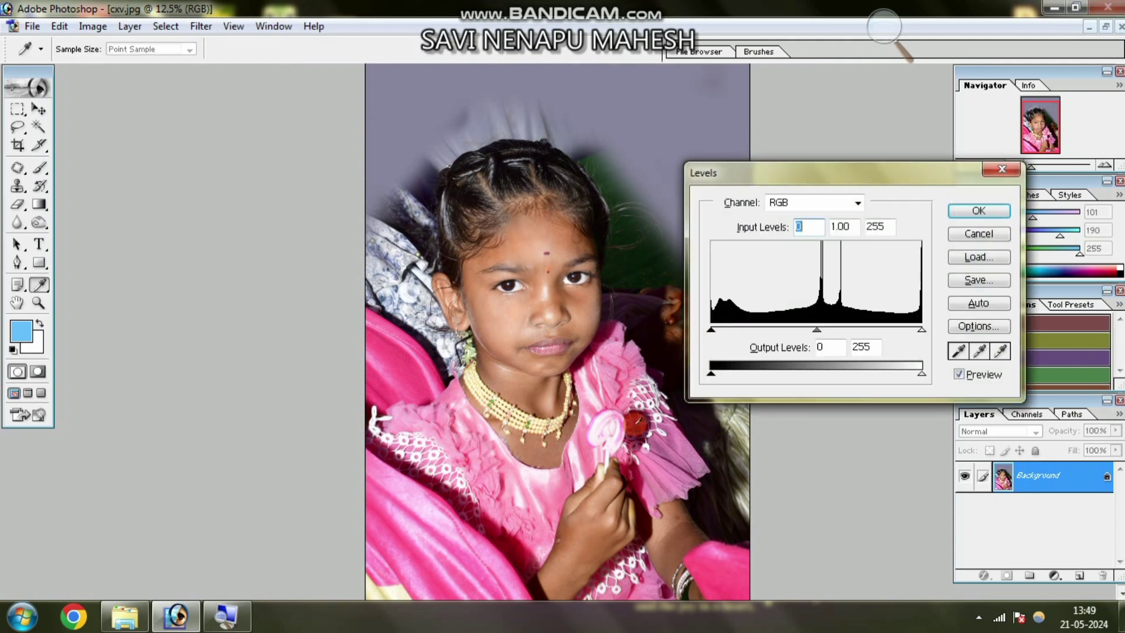
left_click_drag(817, 332, 829, 333)
left_click(827, 331)
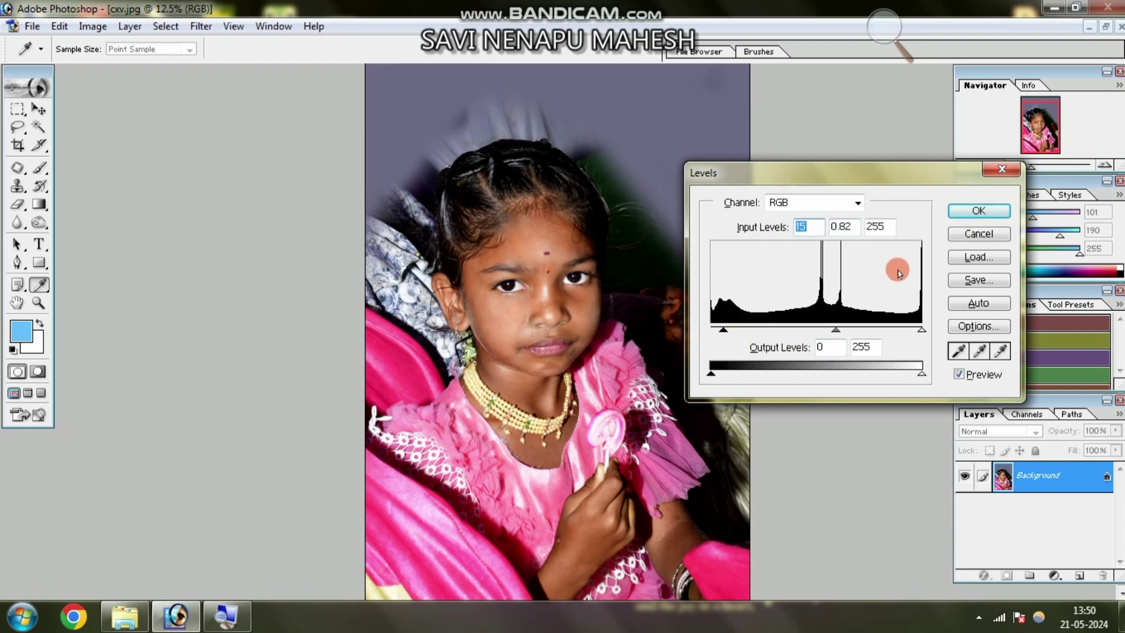
left_click(976, 209)
key("z")
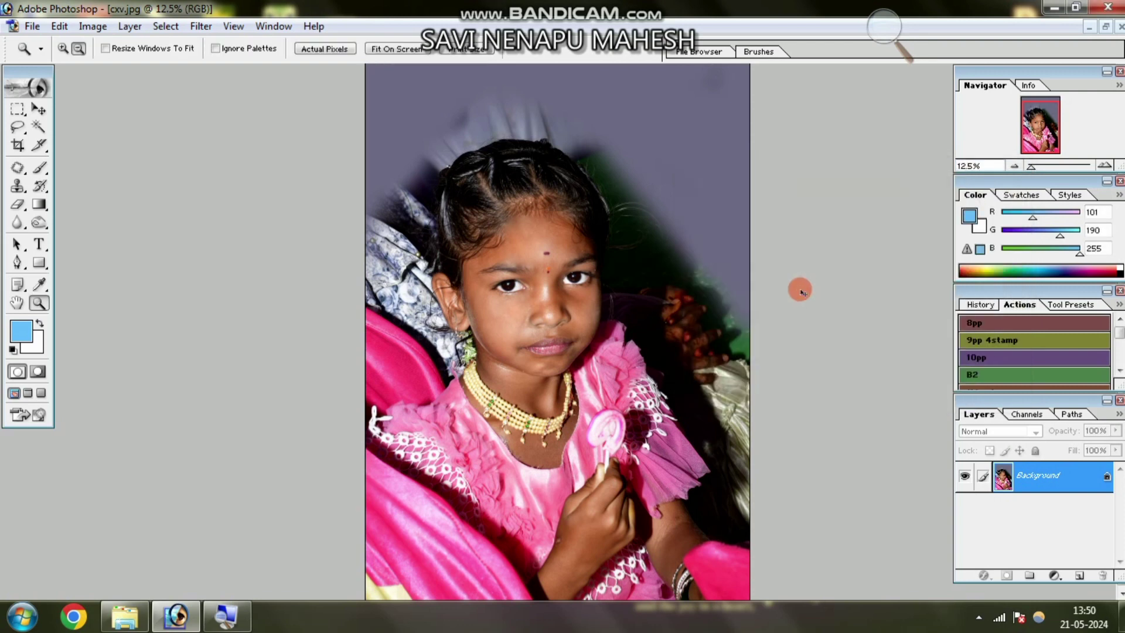
key("ctrl+u")
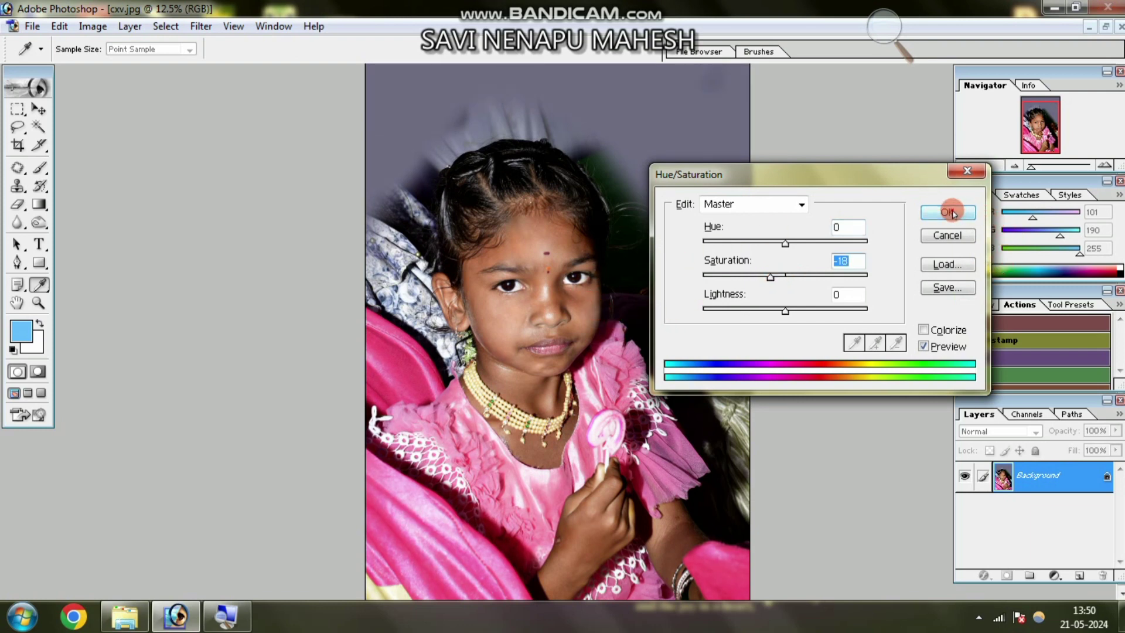
left_click(947, 213)
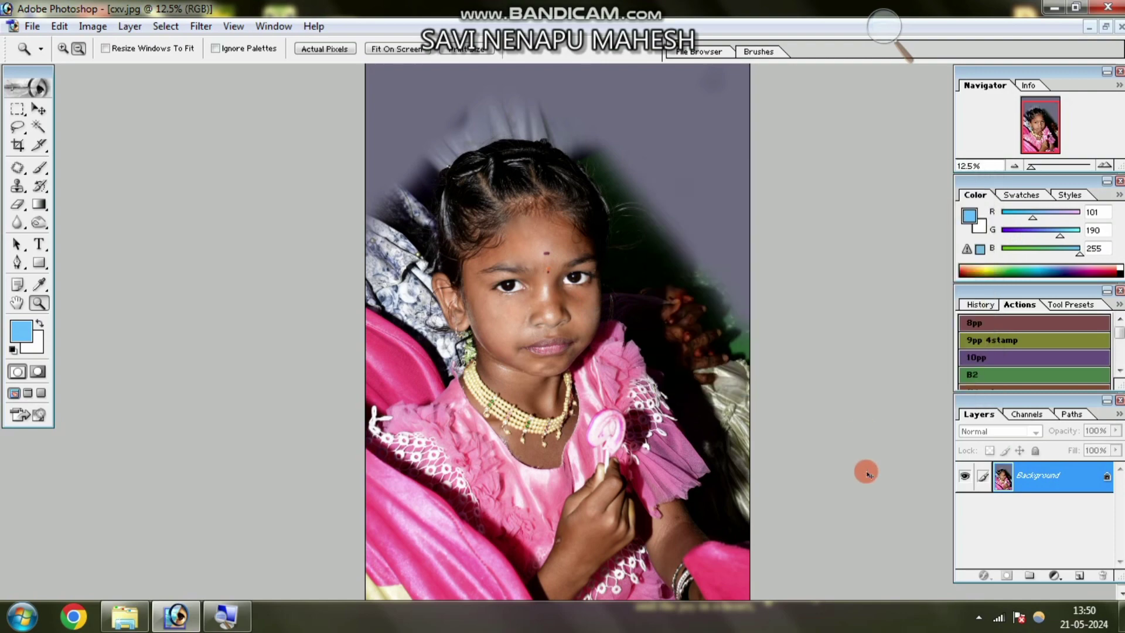
Step: Brighten the portrait slightly with a Curves point at 185/194
key("ctrl+m")
left_click_drag(627, 164, 887, 196)
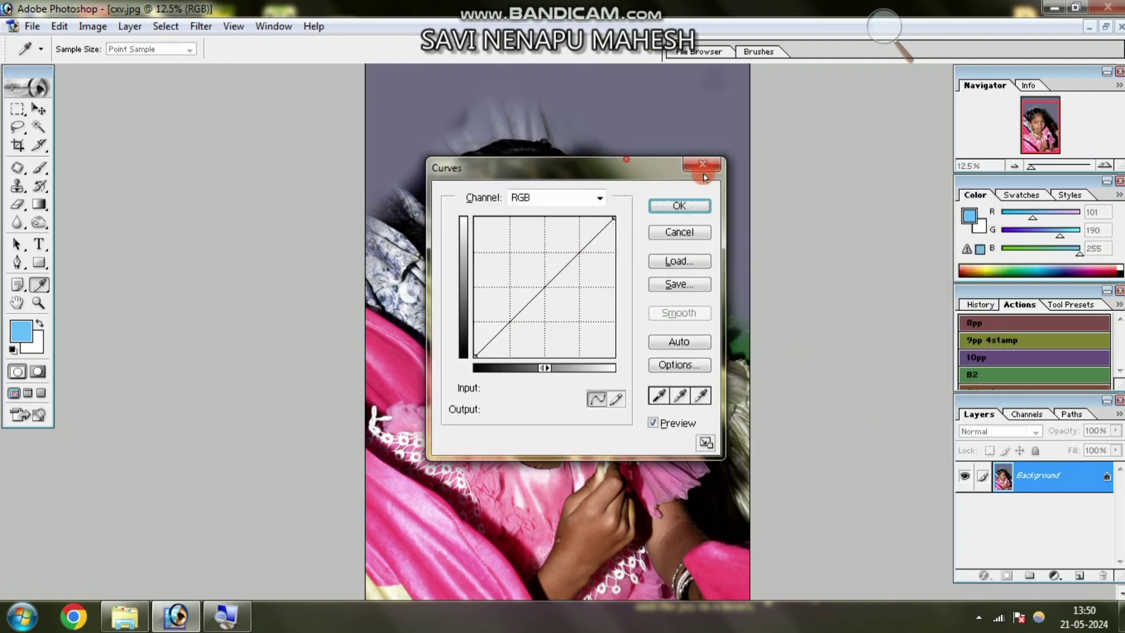
left_click(824, 280)
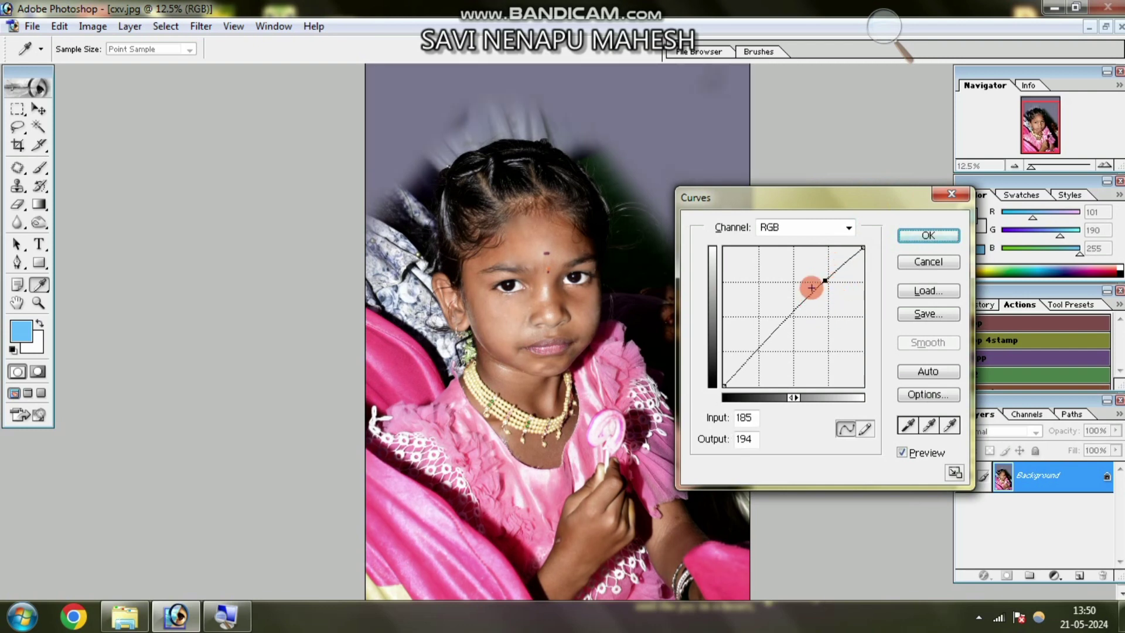
left_click(922, 242)
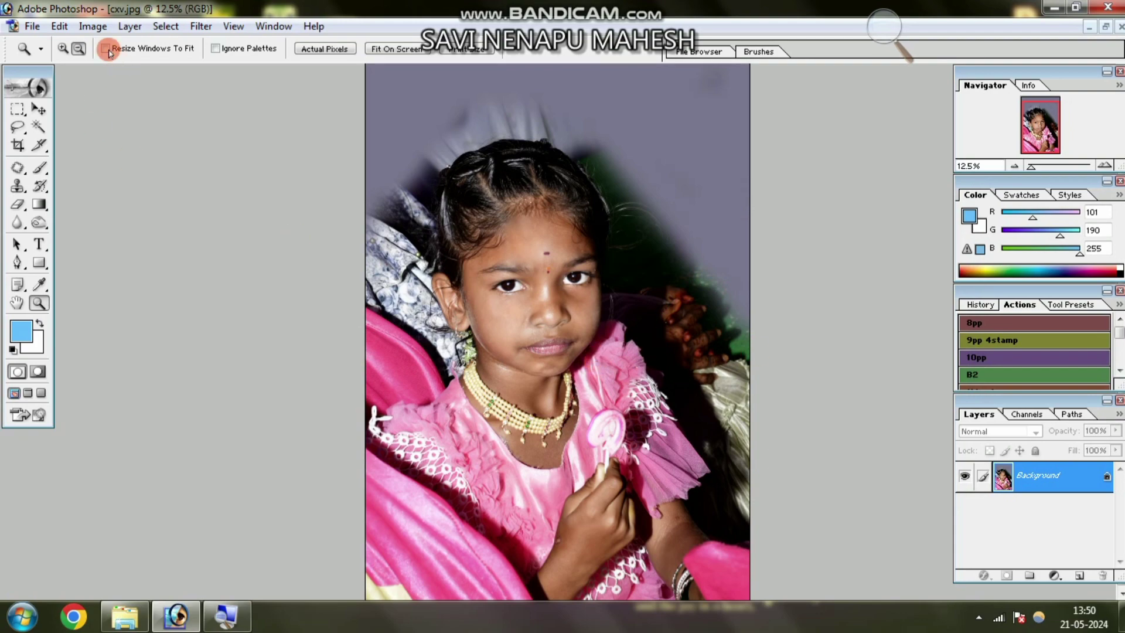
Step: Save the edited portrait to the Desktop as JPEG 'dsfg' at Maximum quality
left_click(33, 26)
left_click(82, 179)
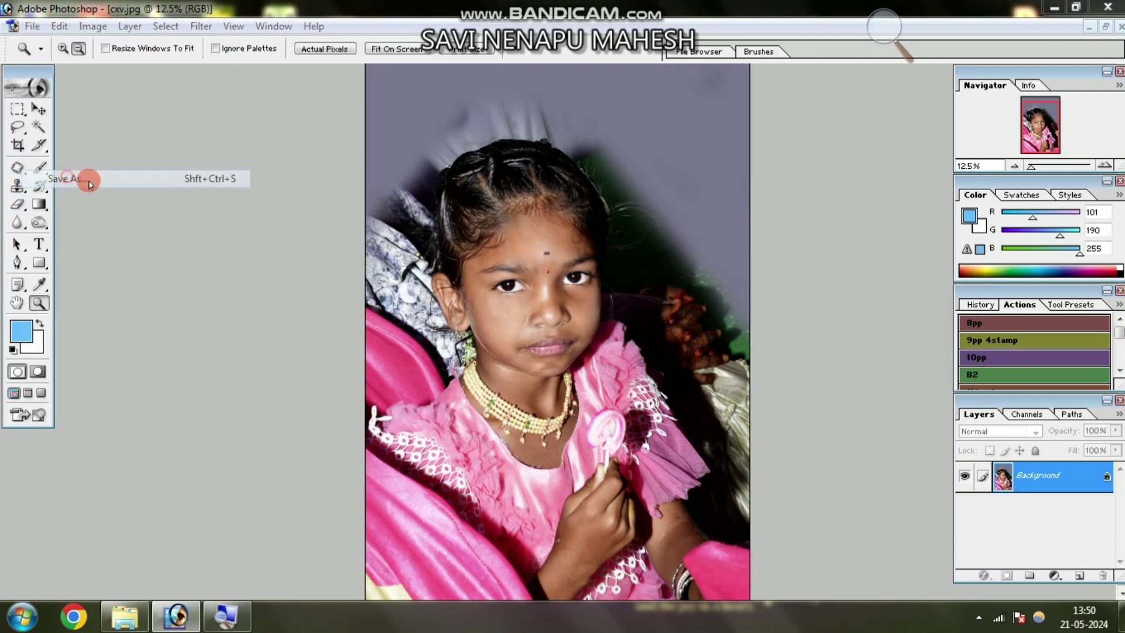
left_click(375, 149)
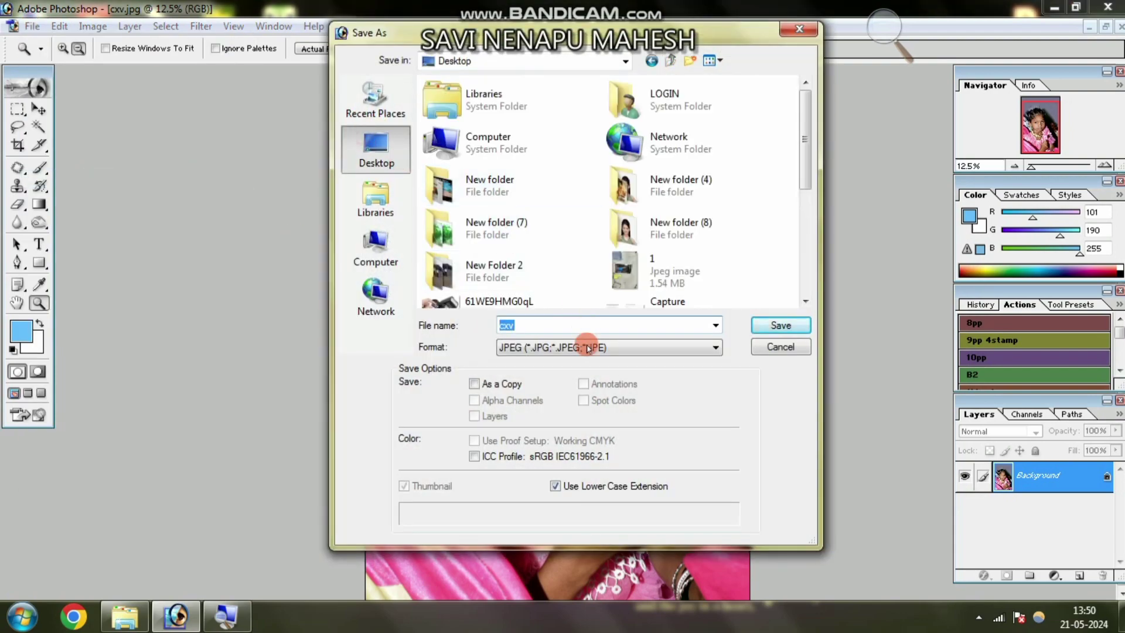
type("dsfg")
left_click(545, 347)
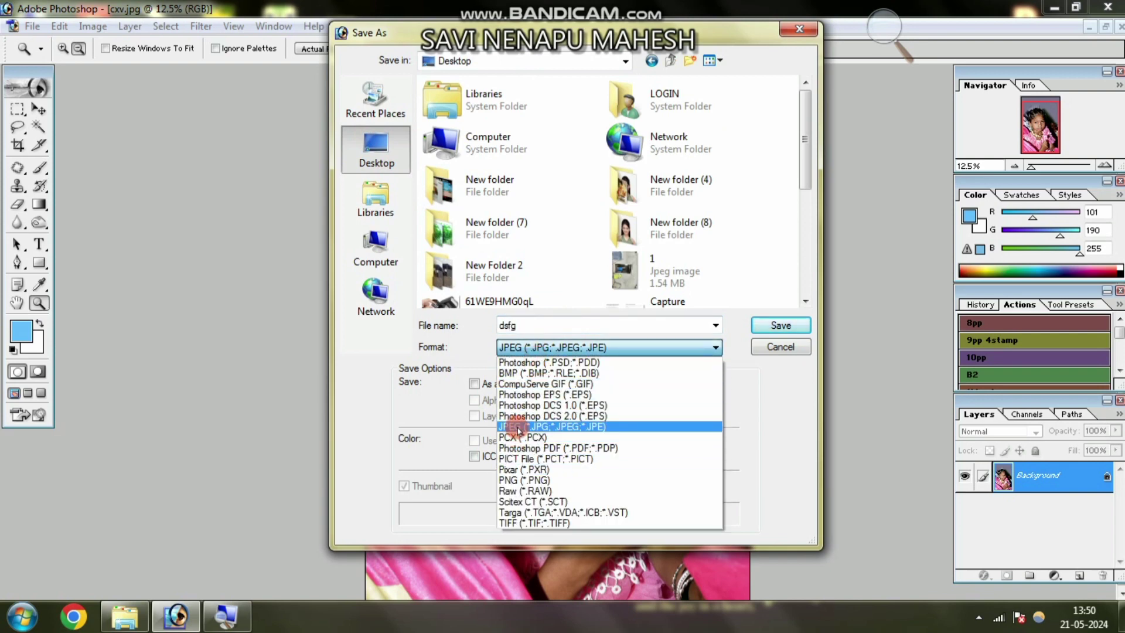
left_click(548, 426)
left_click(771, 326)
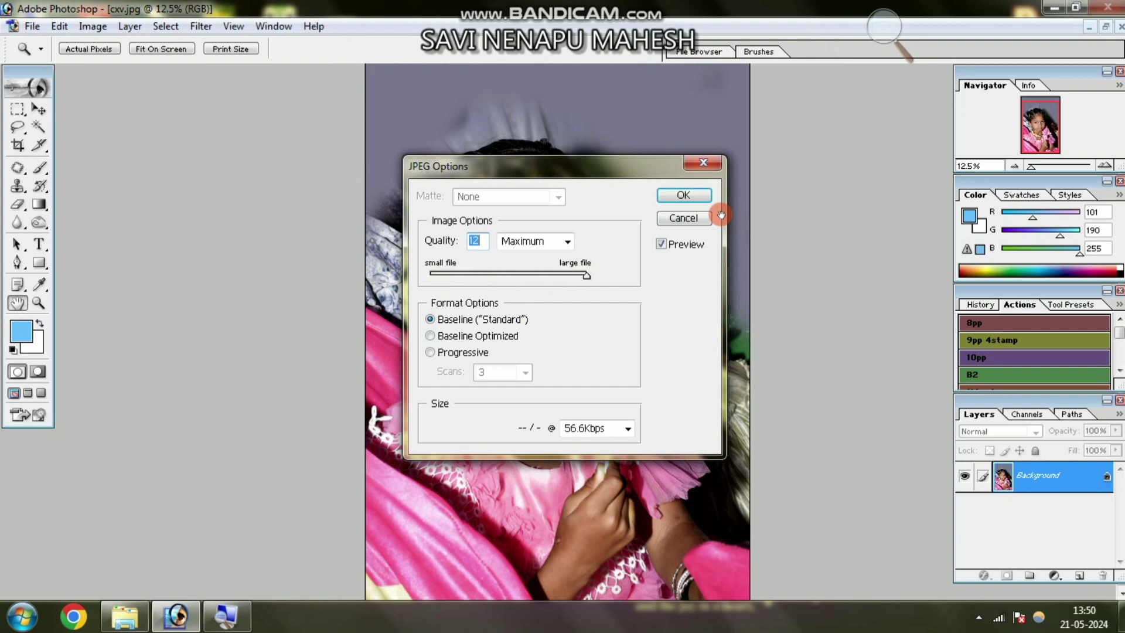
left_click(681, 197)
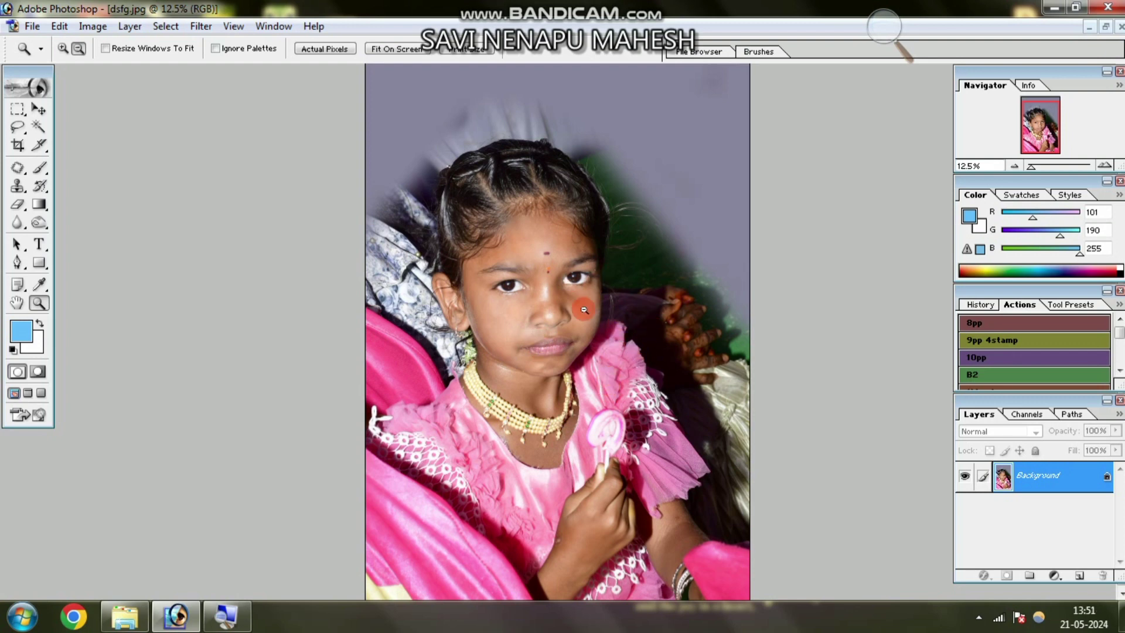
Step: Convert the Background into Layer 0 and duplicate it as Layer 0 copy
double_click(1107, 479)
left_click(684, 284)
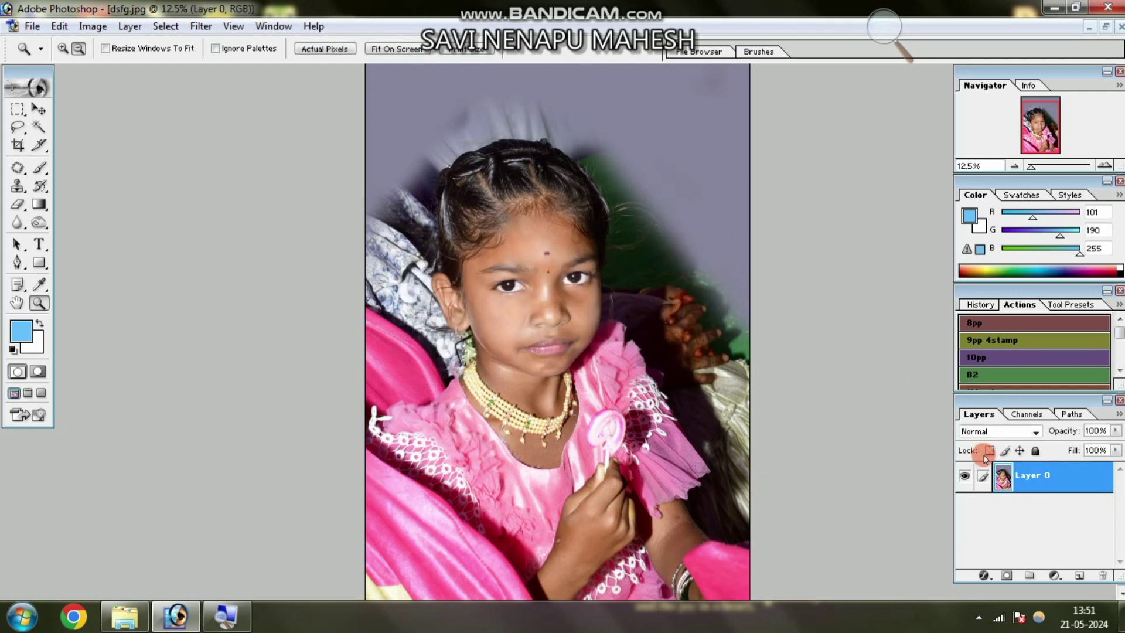
right_click(1066, 479)
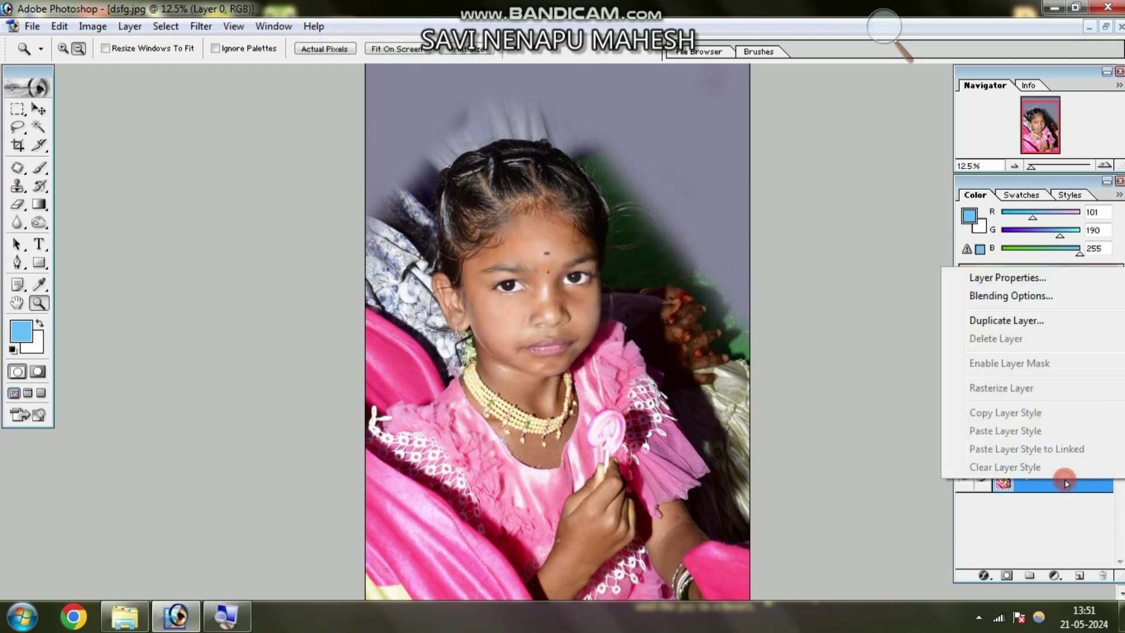
left_click(1014, 320)
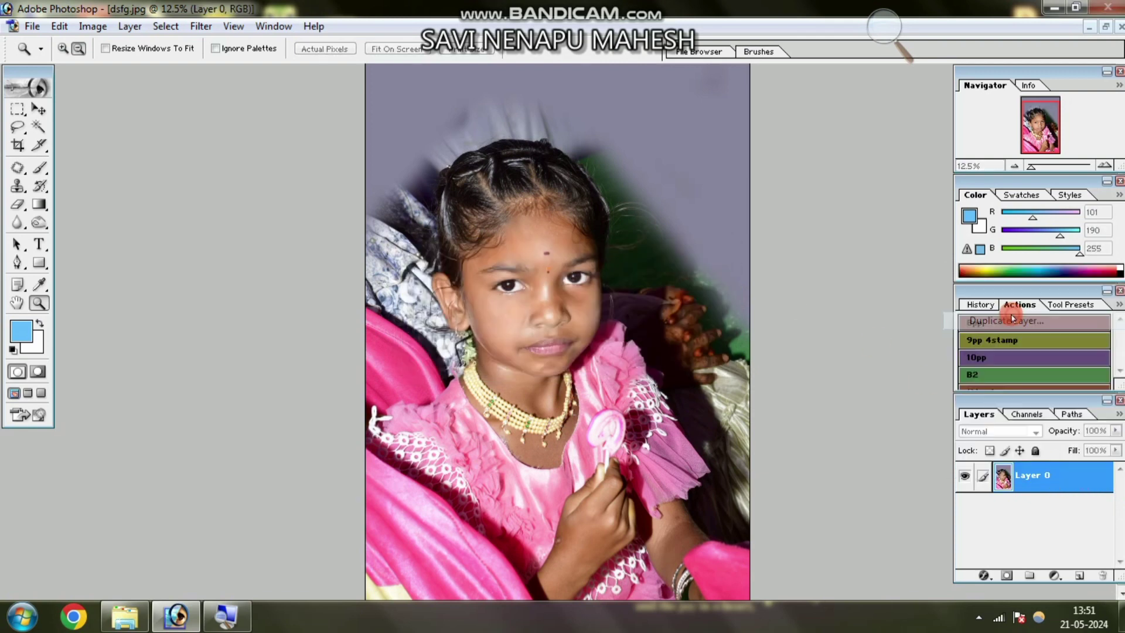
left_click(709, 262)
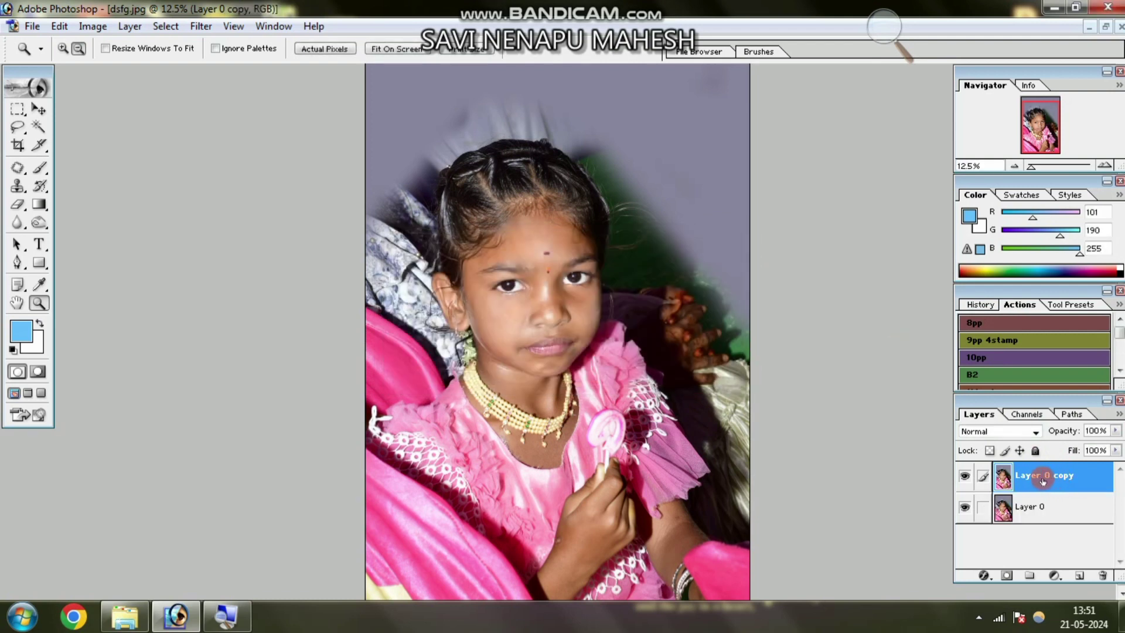
Step: Set Layer 0 copy's blend mode to Multiply to darken the portrait
left_click(987, 432)
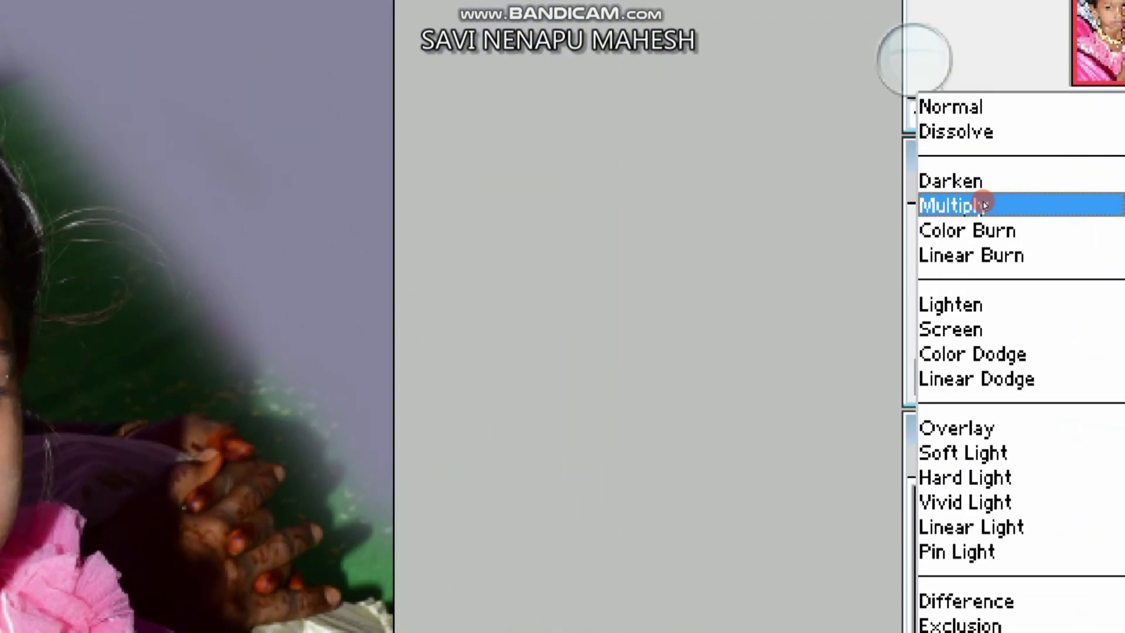
left_click(985, 205)
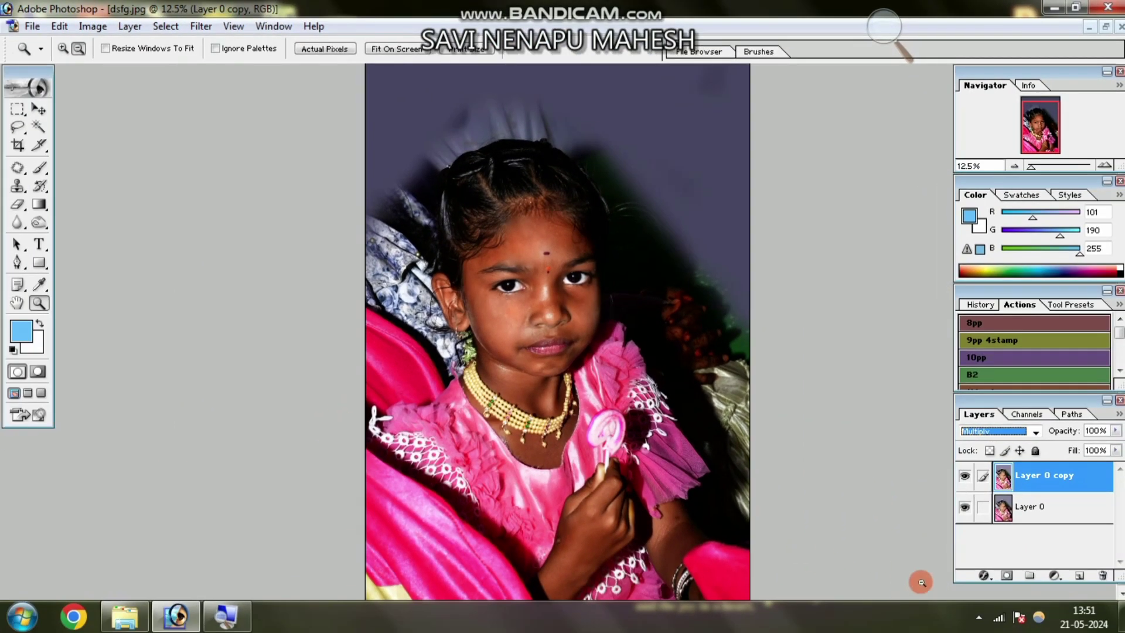
key("ctrl+u")
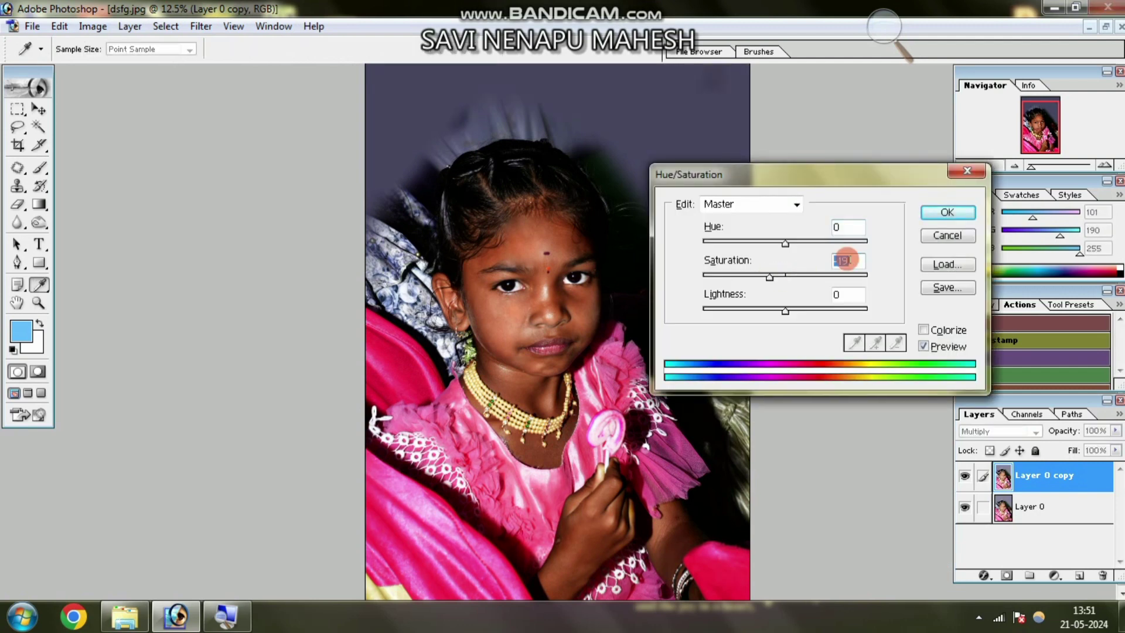
Step: Apply the saturation change and set the Levels midtone to 1.48
left_click(932, 212)
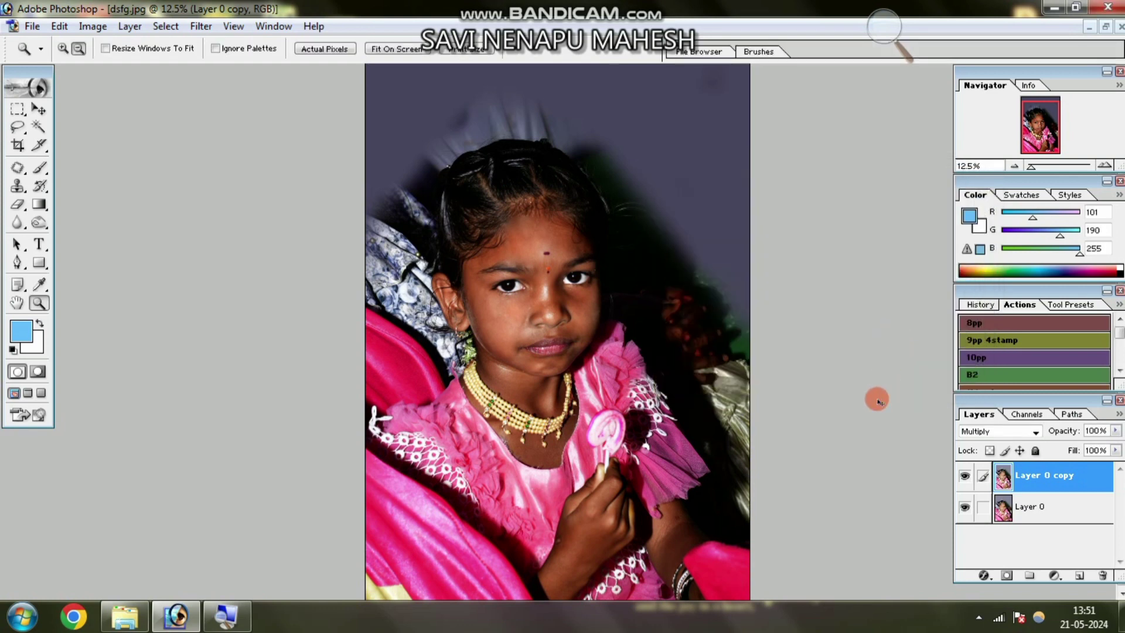
key("ctrl+l")
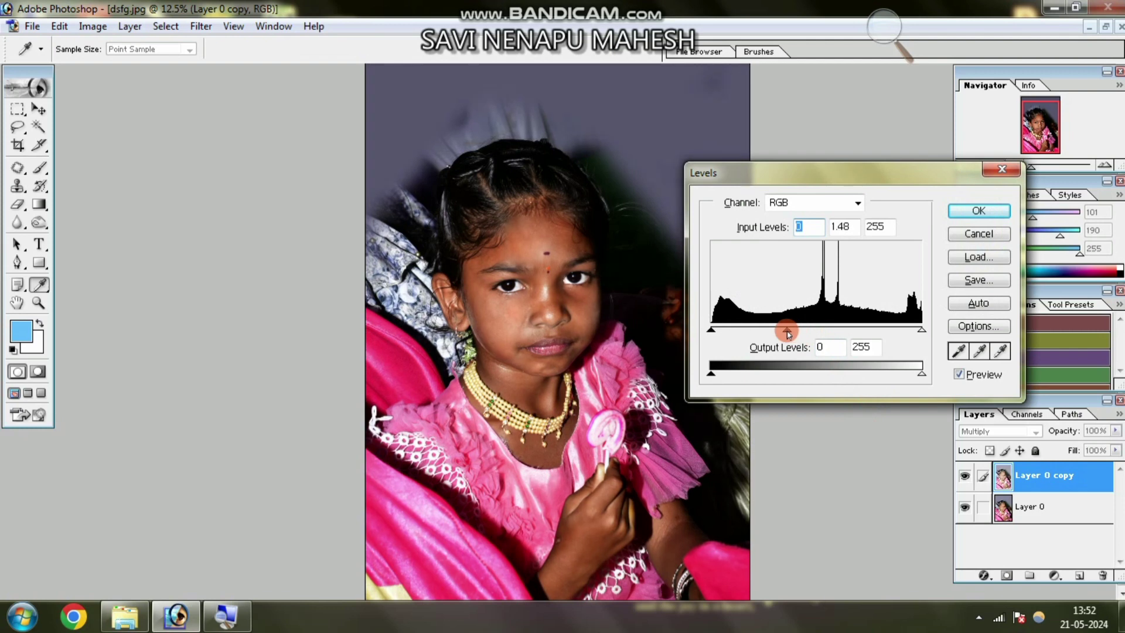
left_click(787, 331)
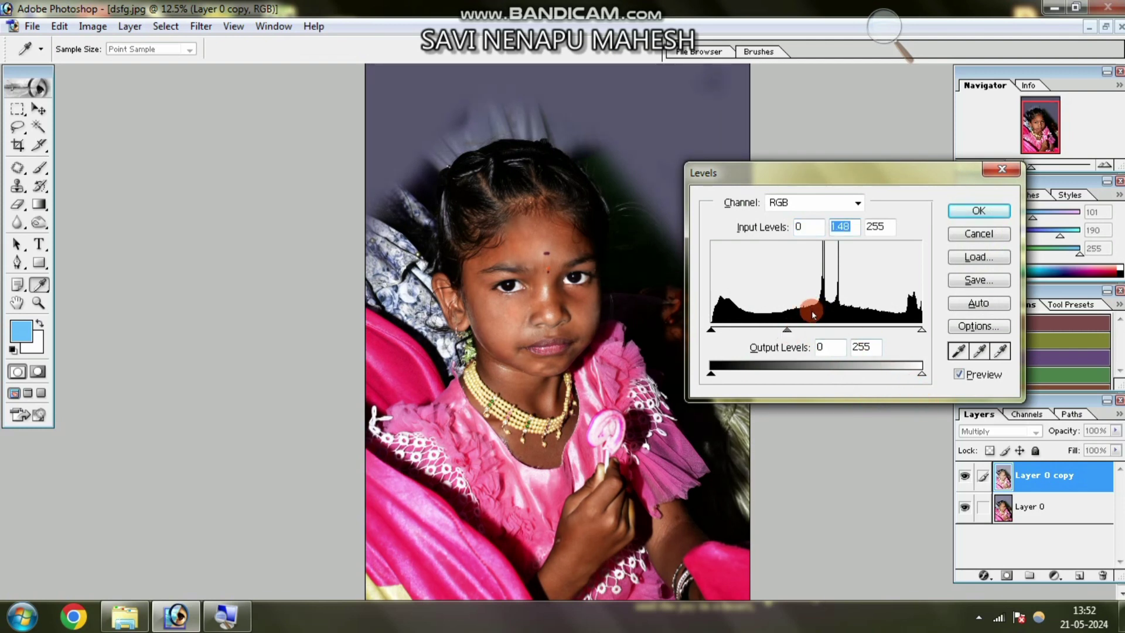
left_click(959, 213)
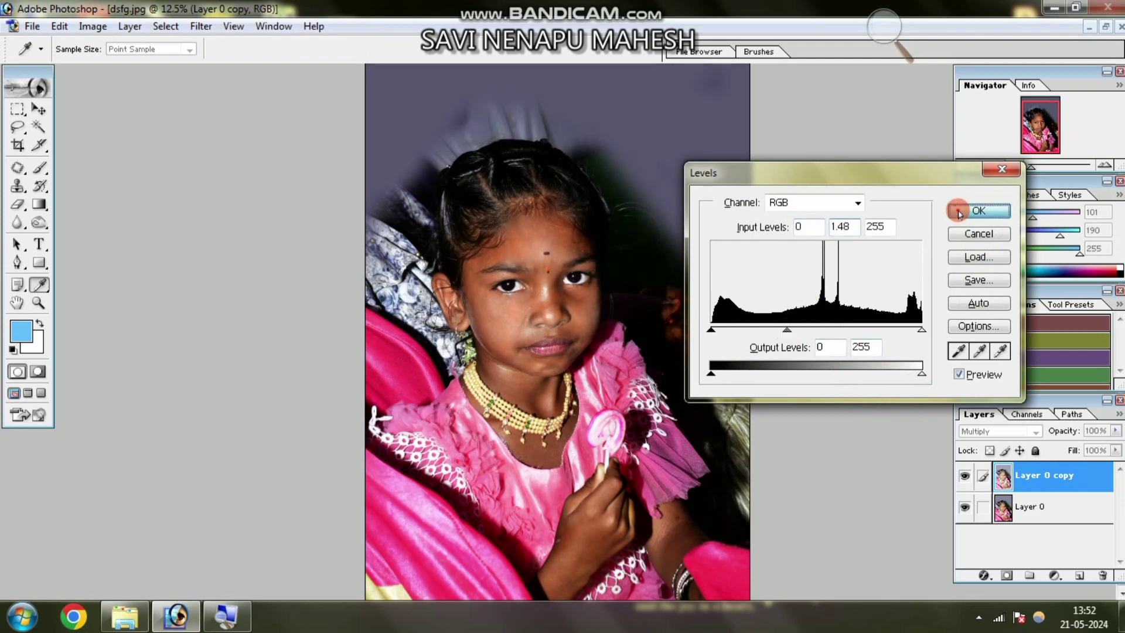
Step: Add a Brightness/Contrast adjustment layer with Brightness +17
left_click(1054, 576)
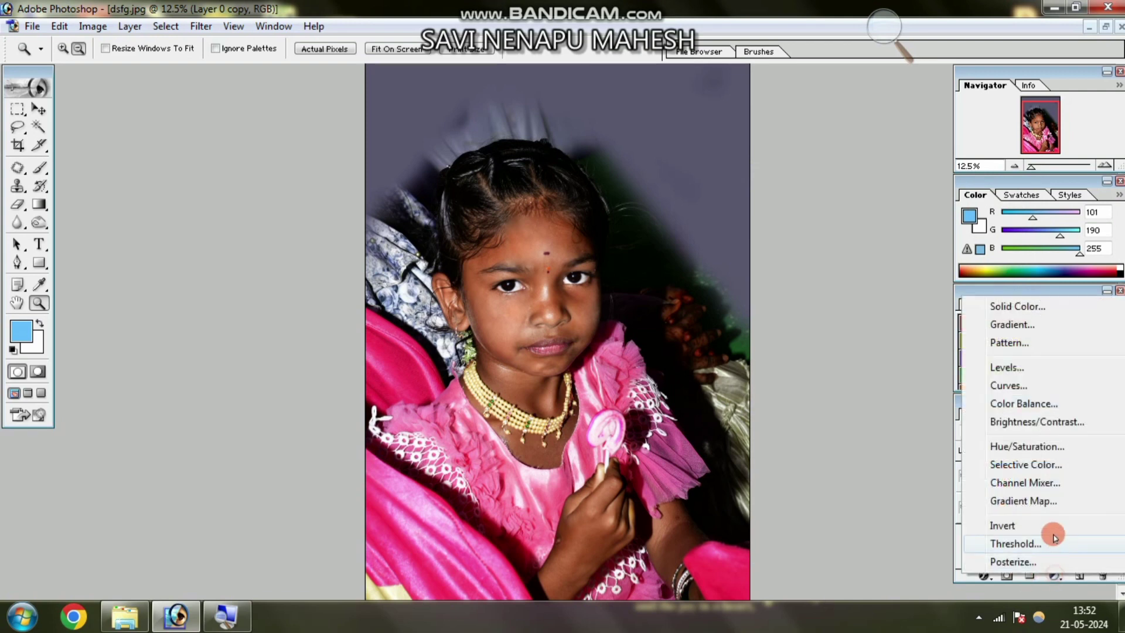
left_click(1026, 421)
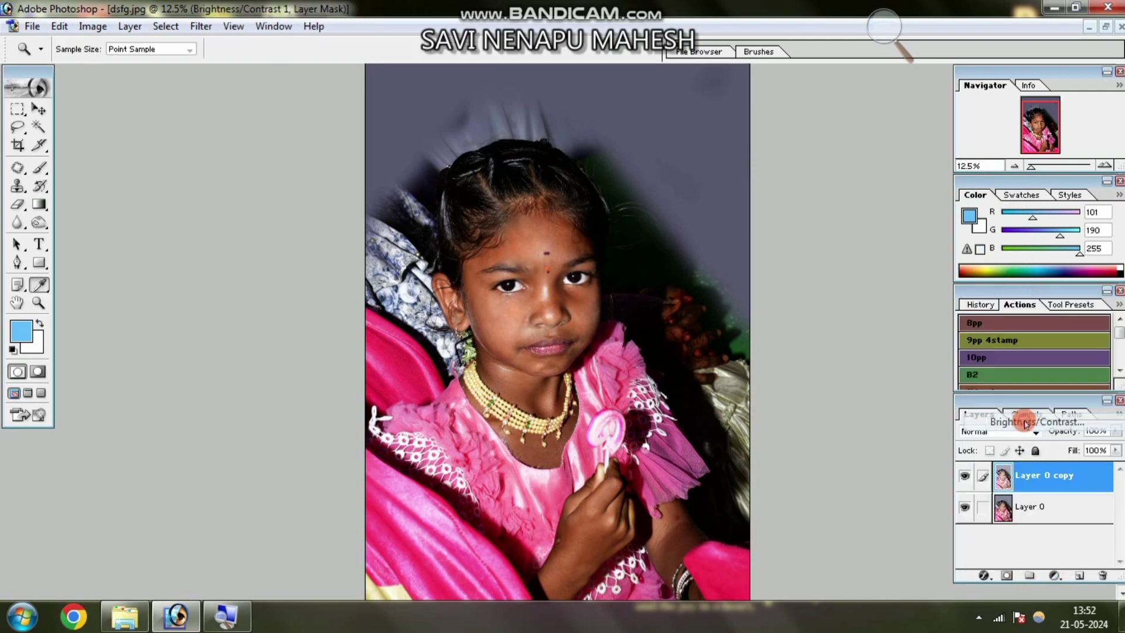
left_click_drag(762, 288, 783, 294)
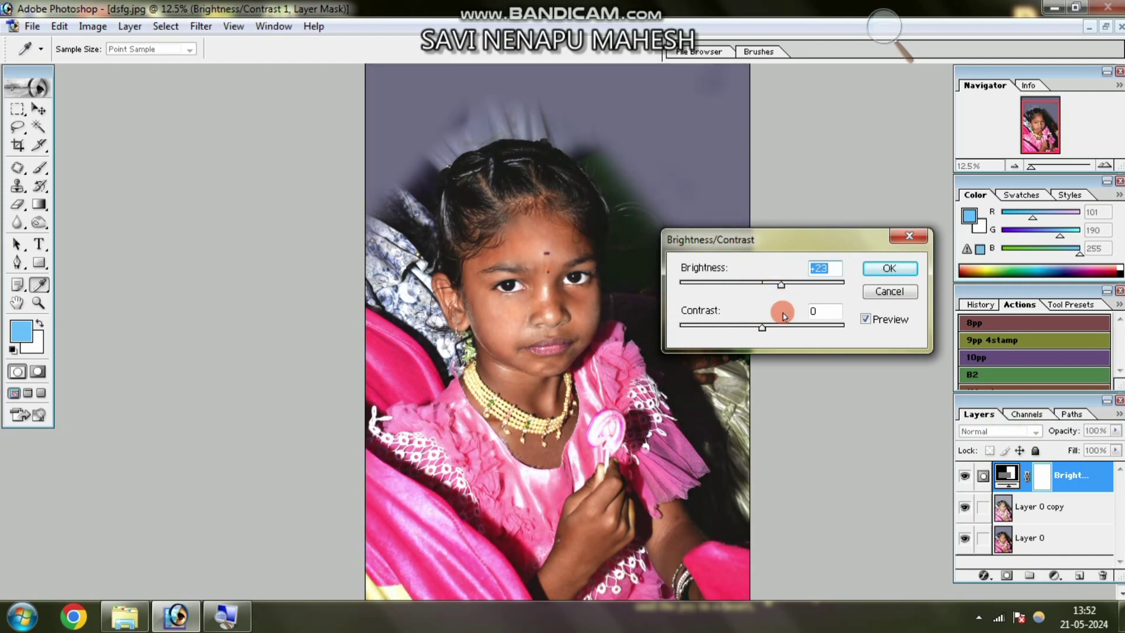
left_click_drag(782, 293, 777, 288)
left_click_drag(763, 327, 772, 333)
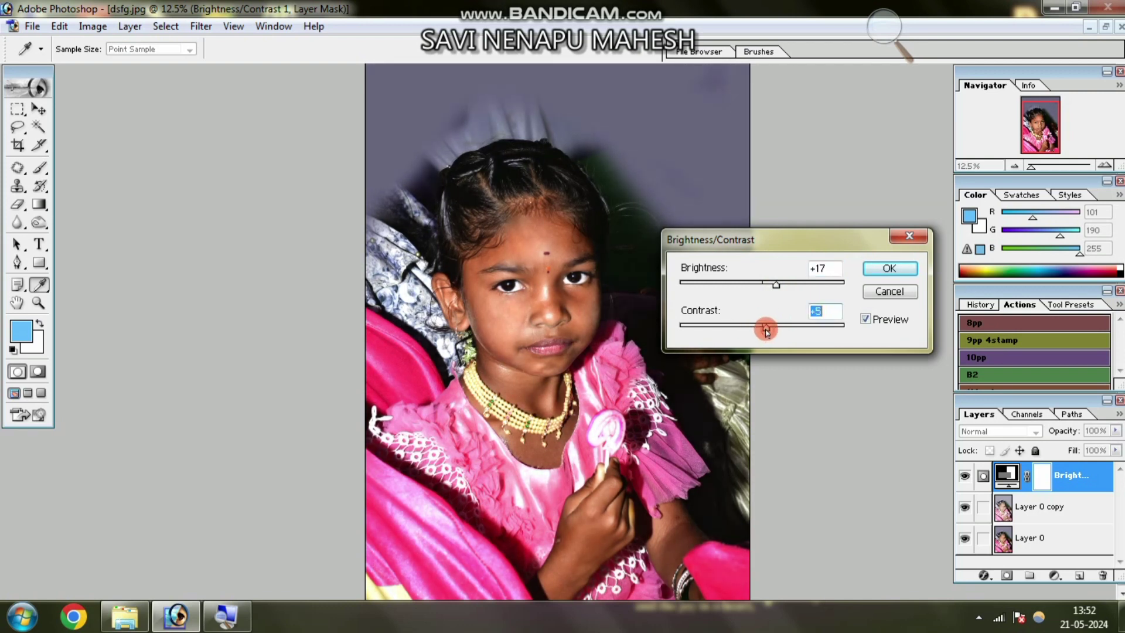
left_click(882, 268)
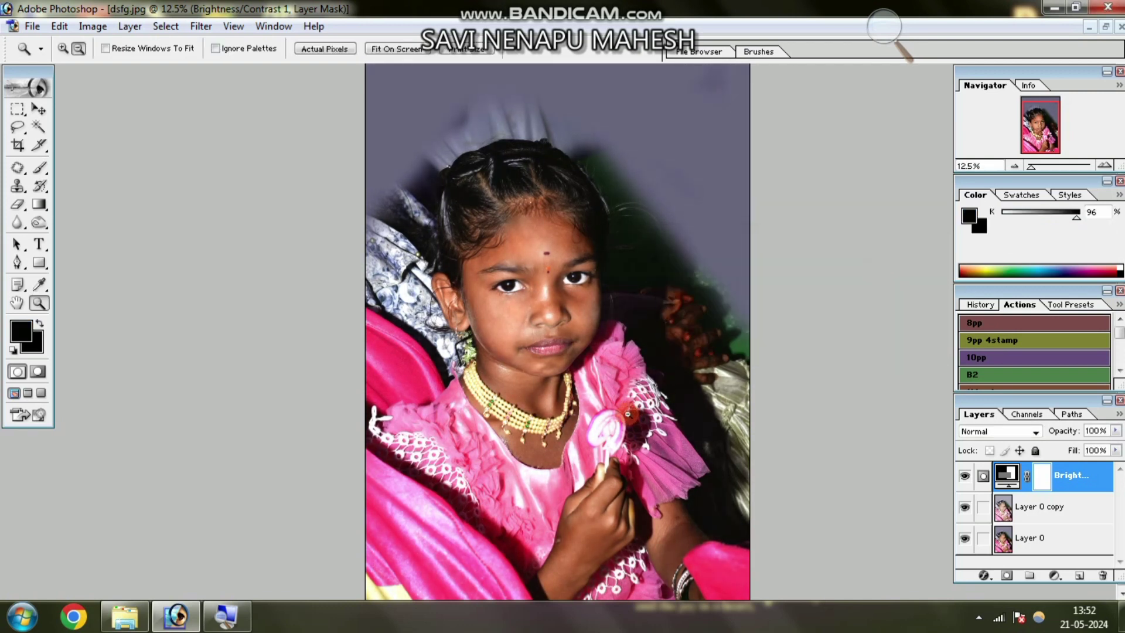
Step: Save the layered portrait as a maximum-quality JPEG named 'dsfg copy.jpg'
left_click(32, 26)
left_click(61, 178)
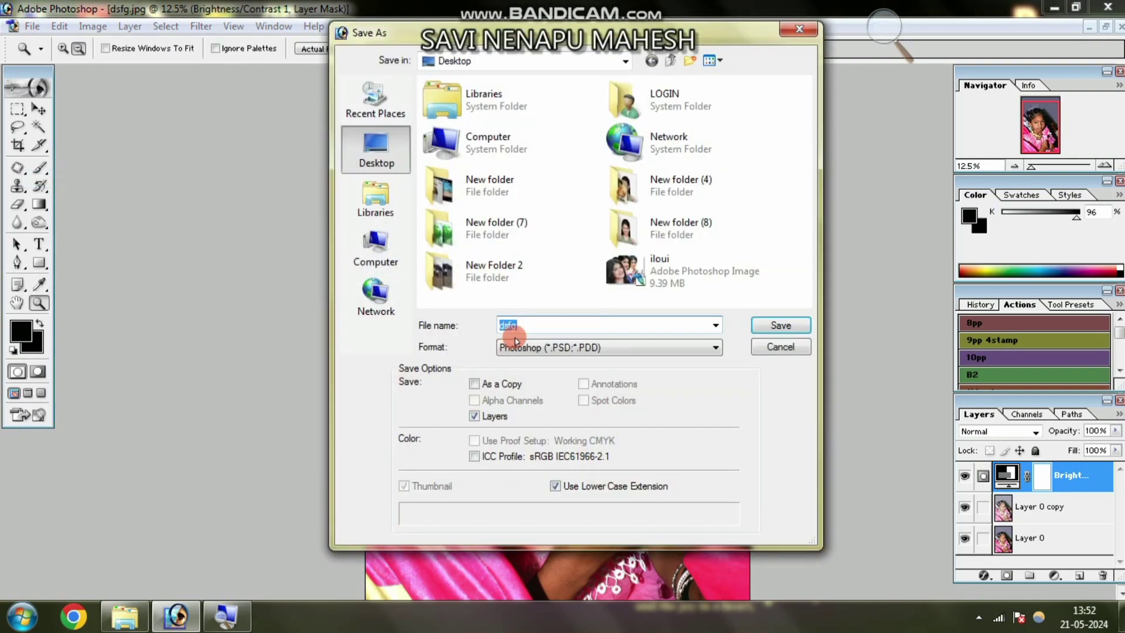
left_click(527, 348)
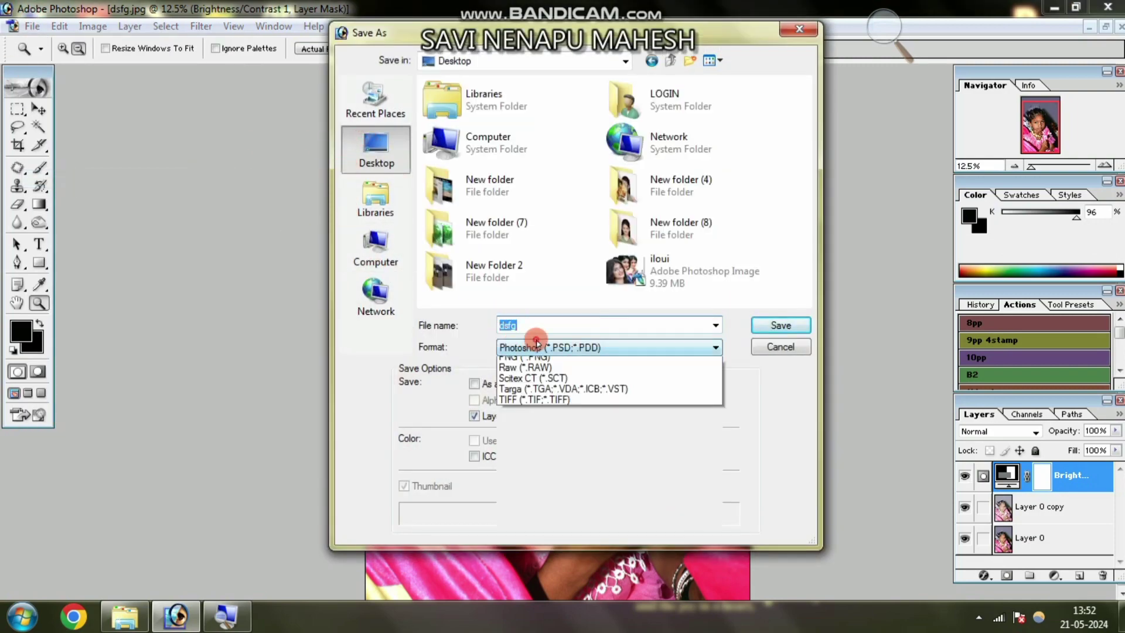
left_click(534, 426)
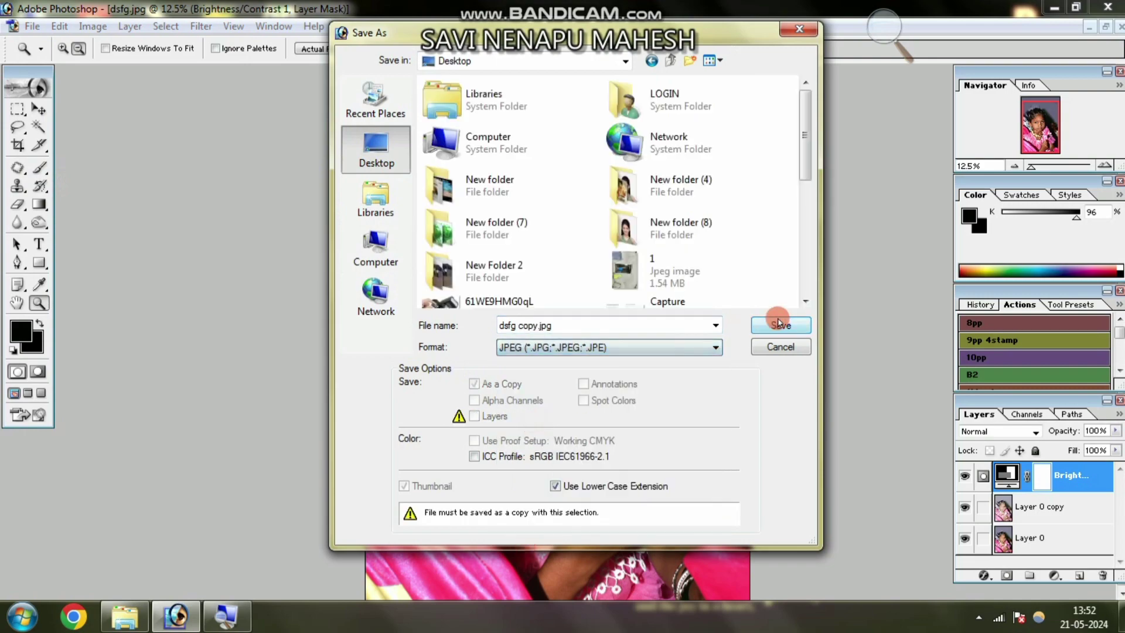
left_click(782, 324)
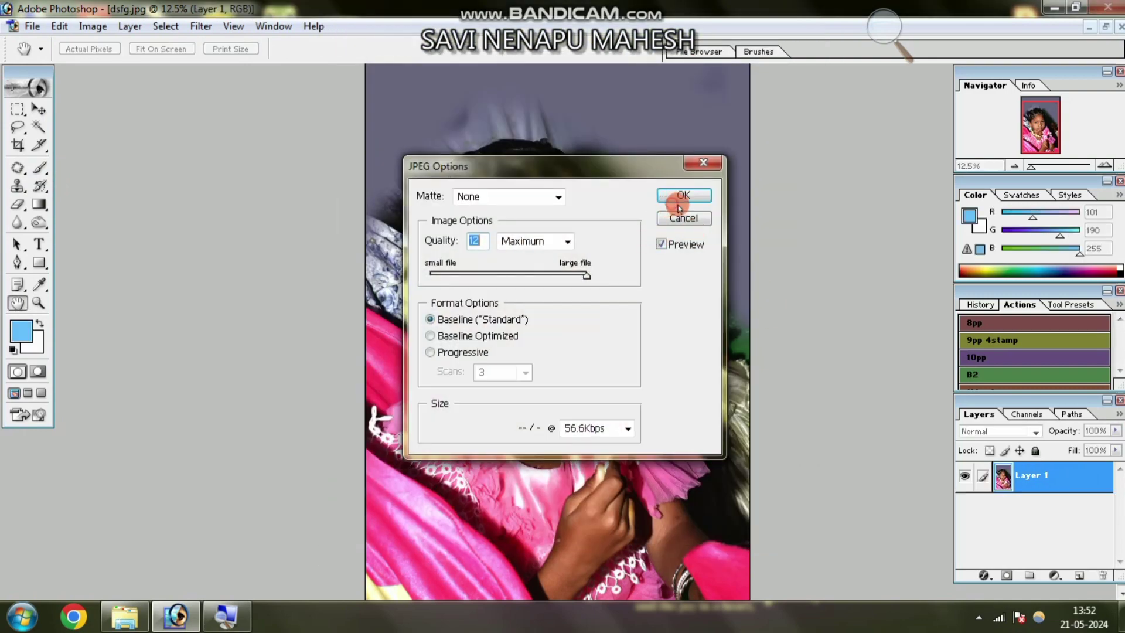
left_click(682, 197)
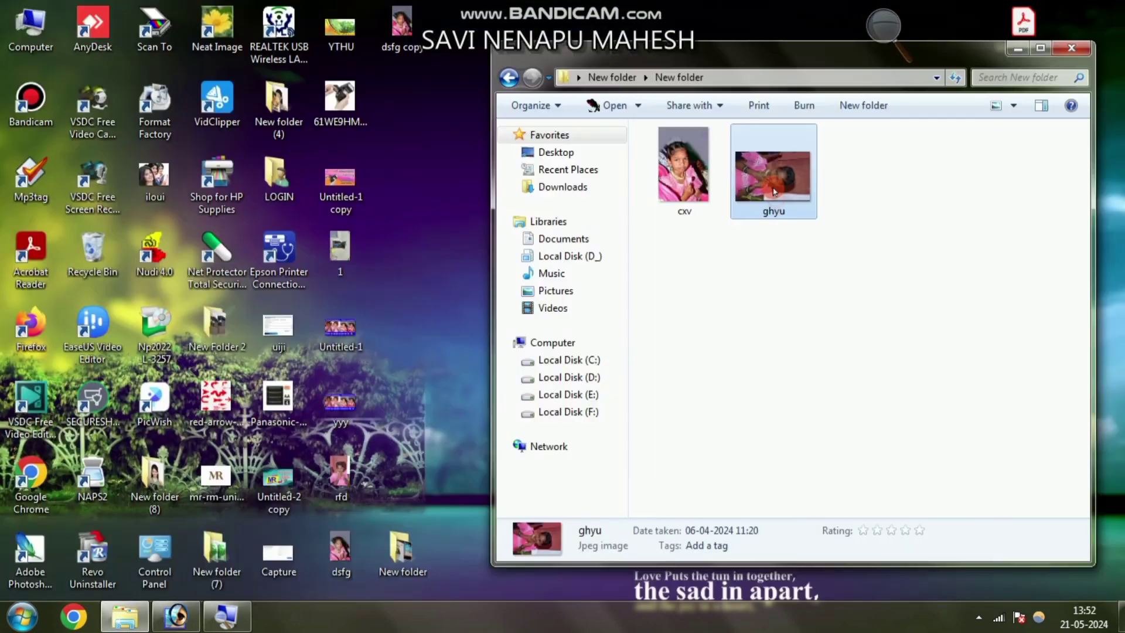
Step: Open the ghyu and rfd photos in Photoshop, rotating ghyu upright and zooming rfd
mouse_move(773, 176)
left_mouse_down()
mouse_move(193, 612)
mouse_move(535, 285)
left_mouse_up()
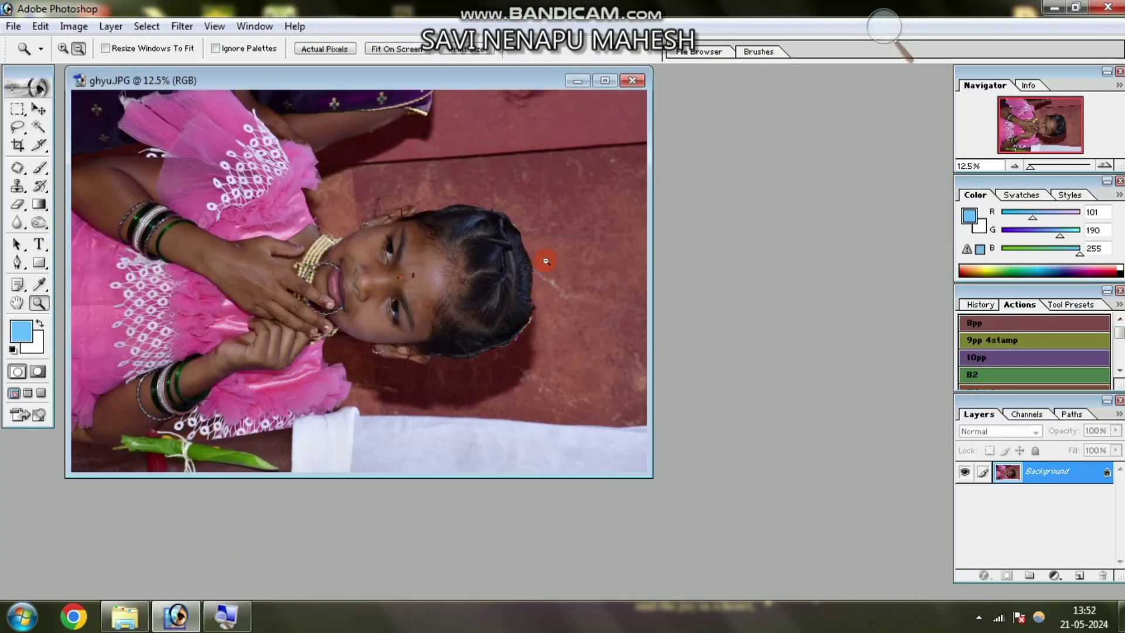
left_click(81, 26)
mouse_move(678, 171)
left_mouse_down()
mouse_move(193, 612)
mouse_move(176, 92)
mouse_move(585, 91)
left_mouse_up()
left_click_drag(744, 482, 792, 598)
left_click(630, 321)
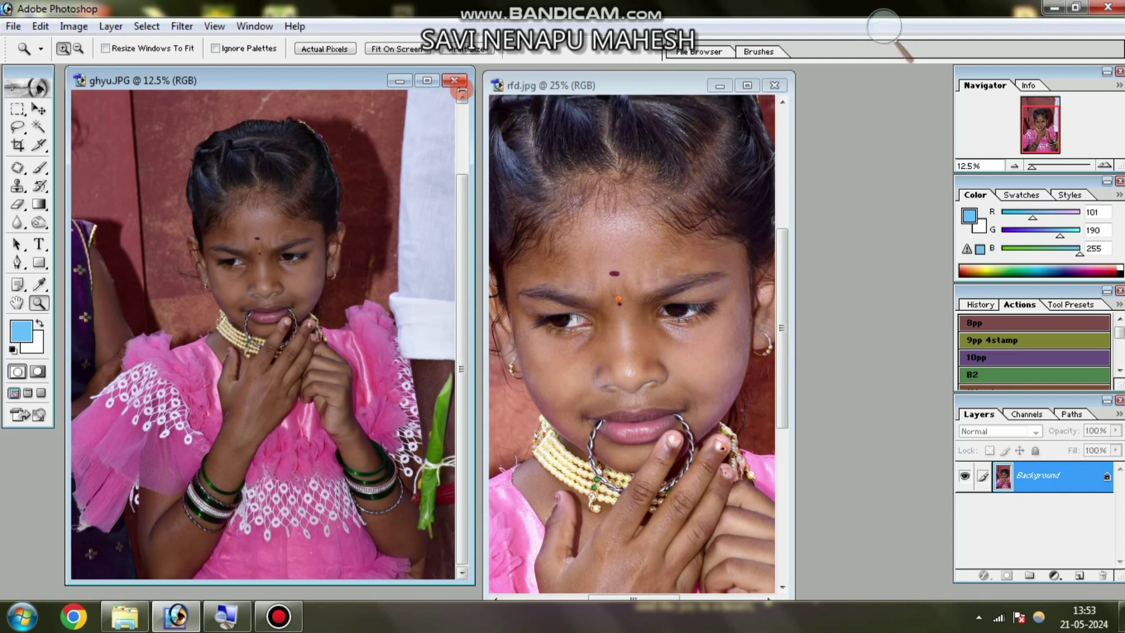
Step: Close both the ghyu and rfd photos without saving
left_click(454, 81)
left_click(566, 242)
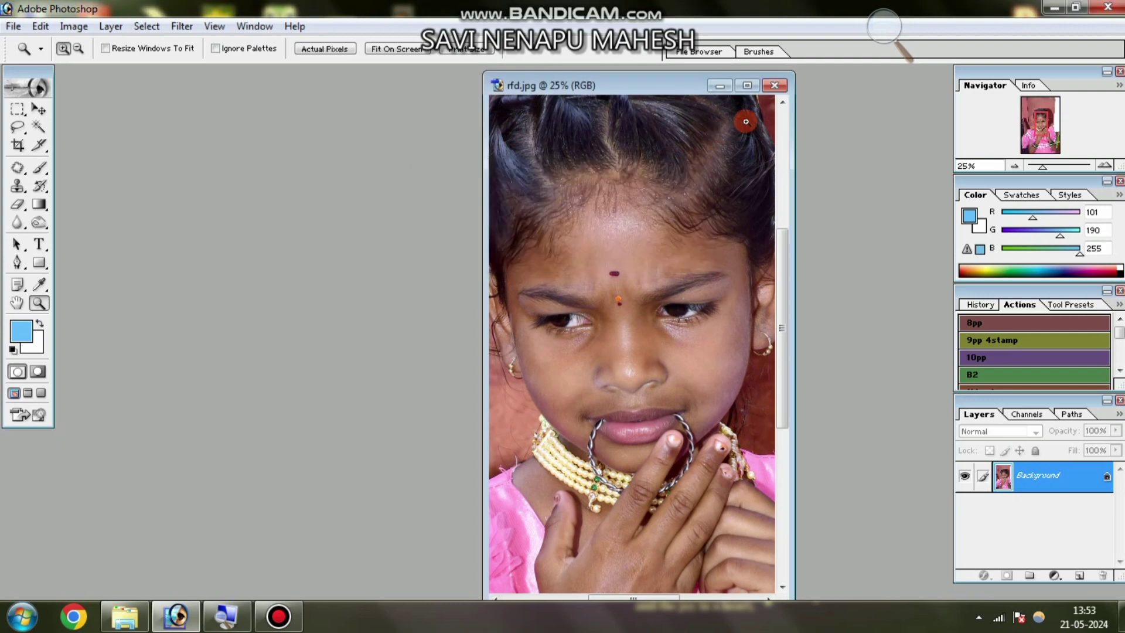
left_click(775, 85)
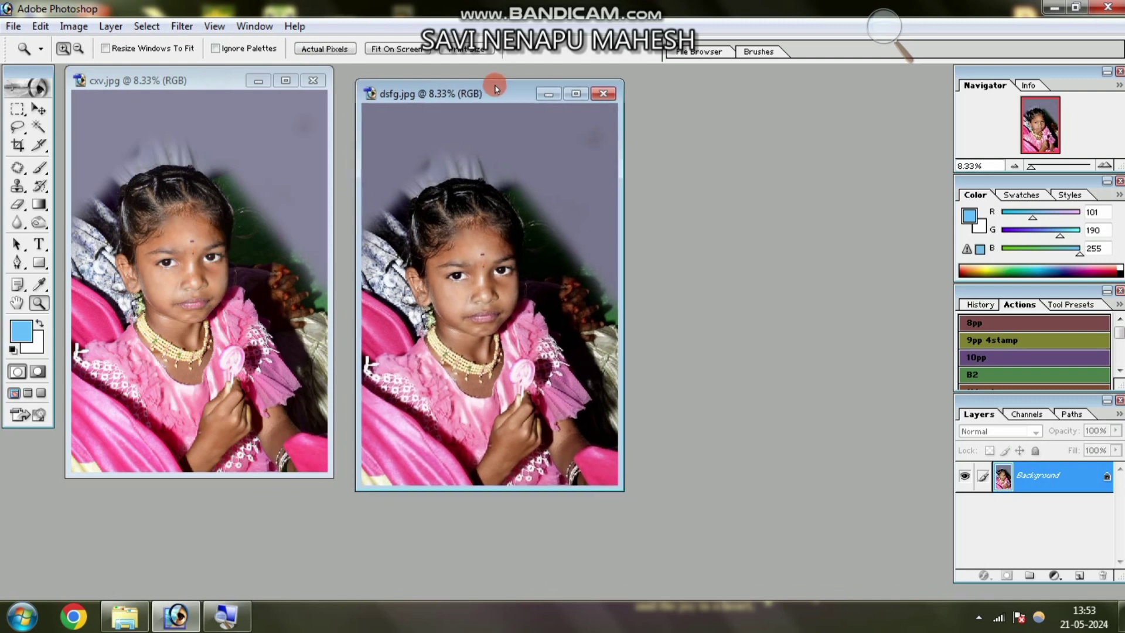
Step: Move the dsfg.jpg window beside cxv.jpg to compare them
left_click_drag(495, 88, 485, 80)
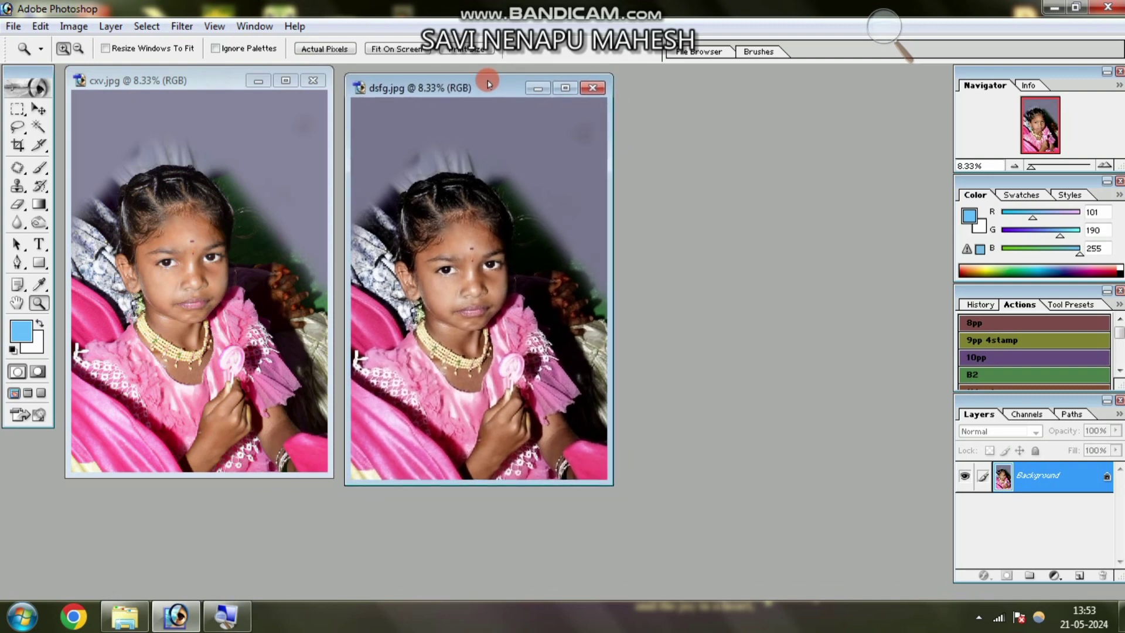